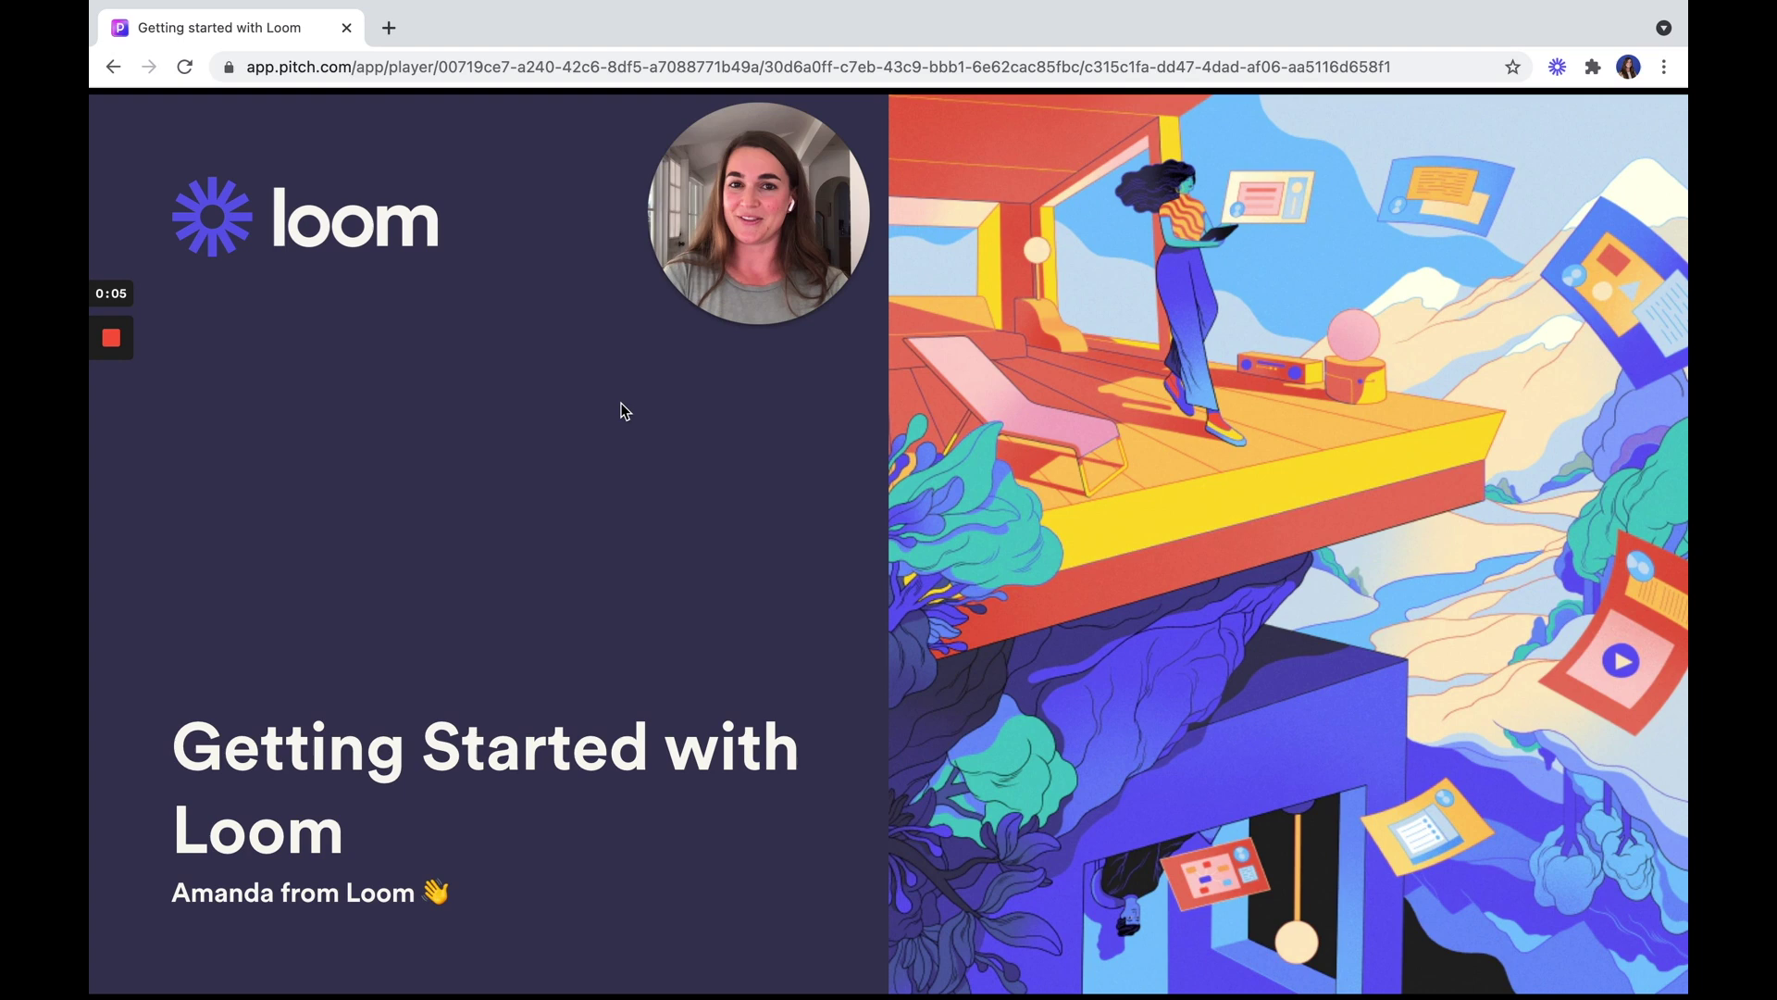
- Advance to the recorders slide, doodle a smiley face with the Loom pen, then clear it
key("Right")
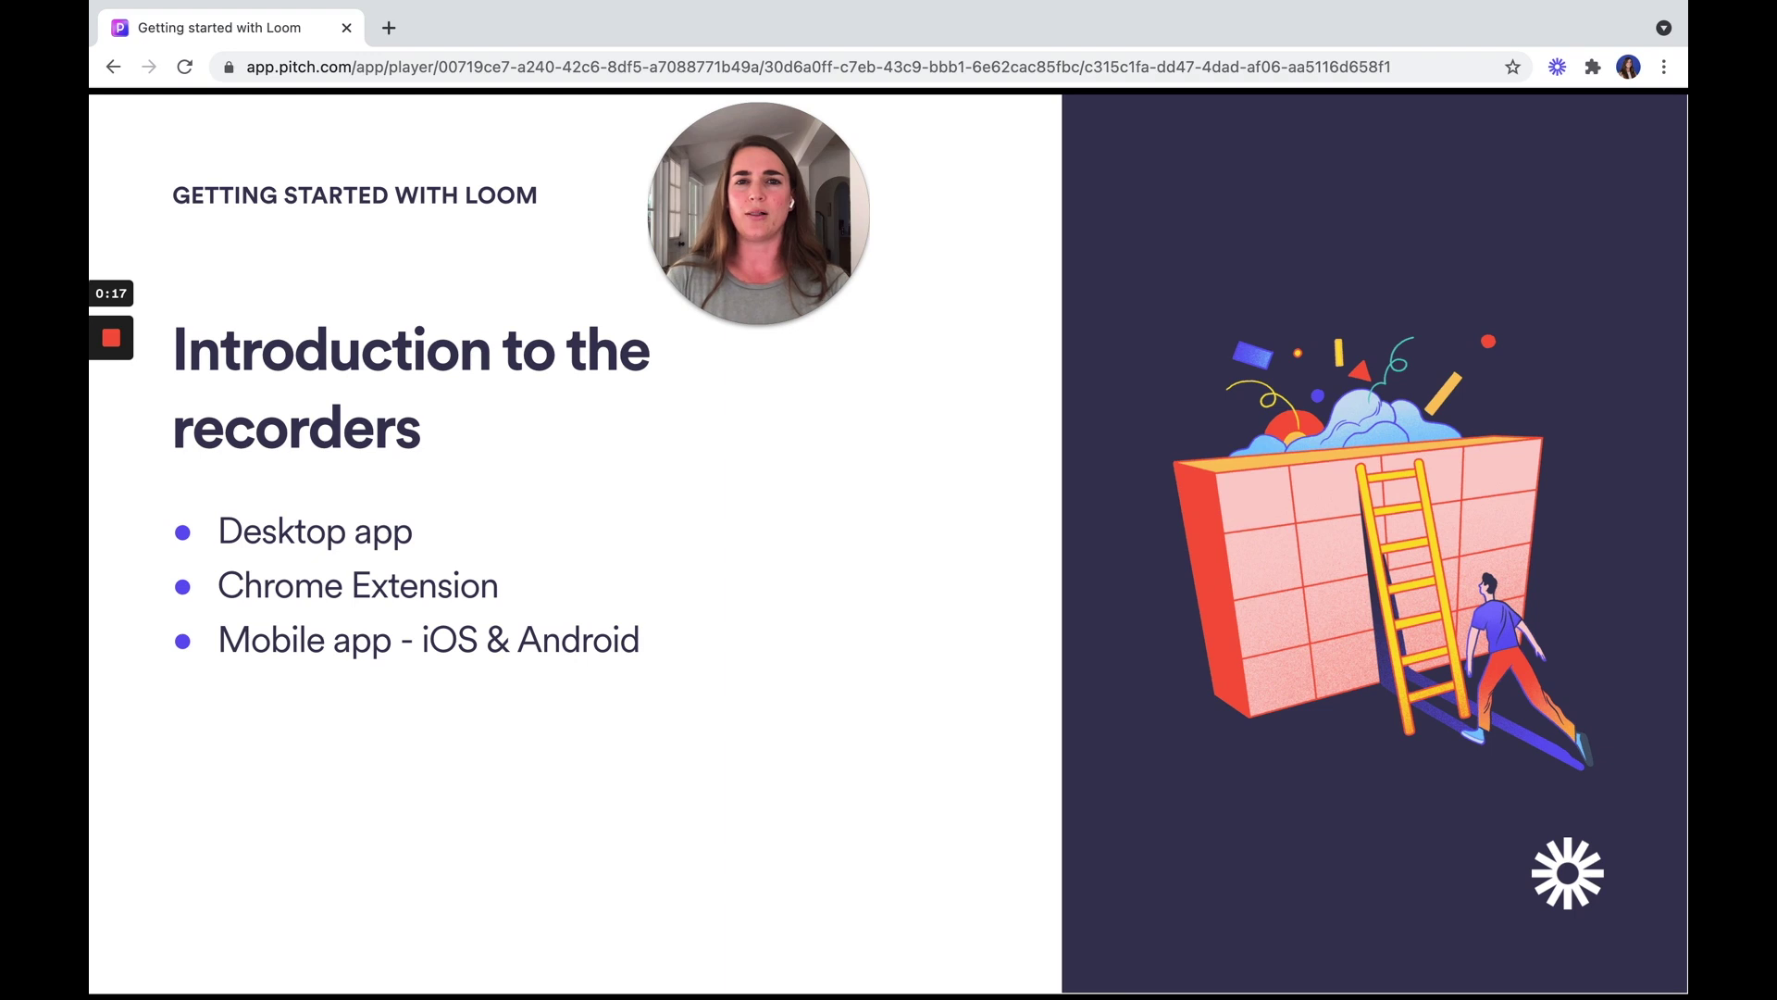
mouse_move(133, 552)
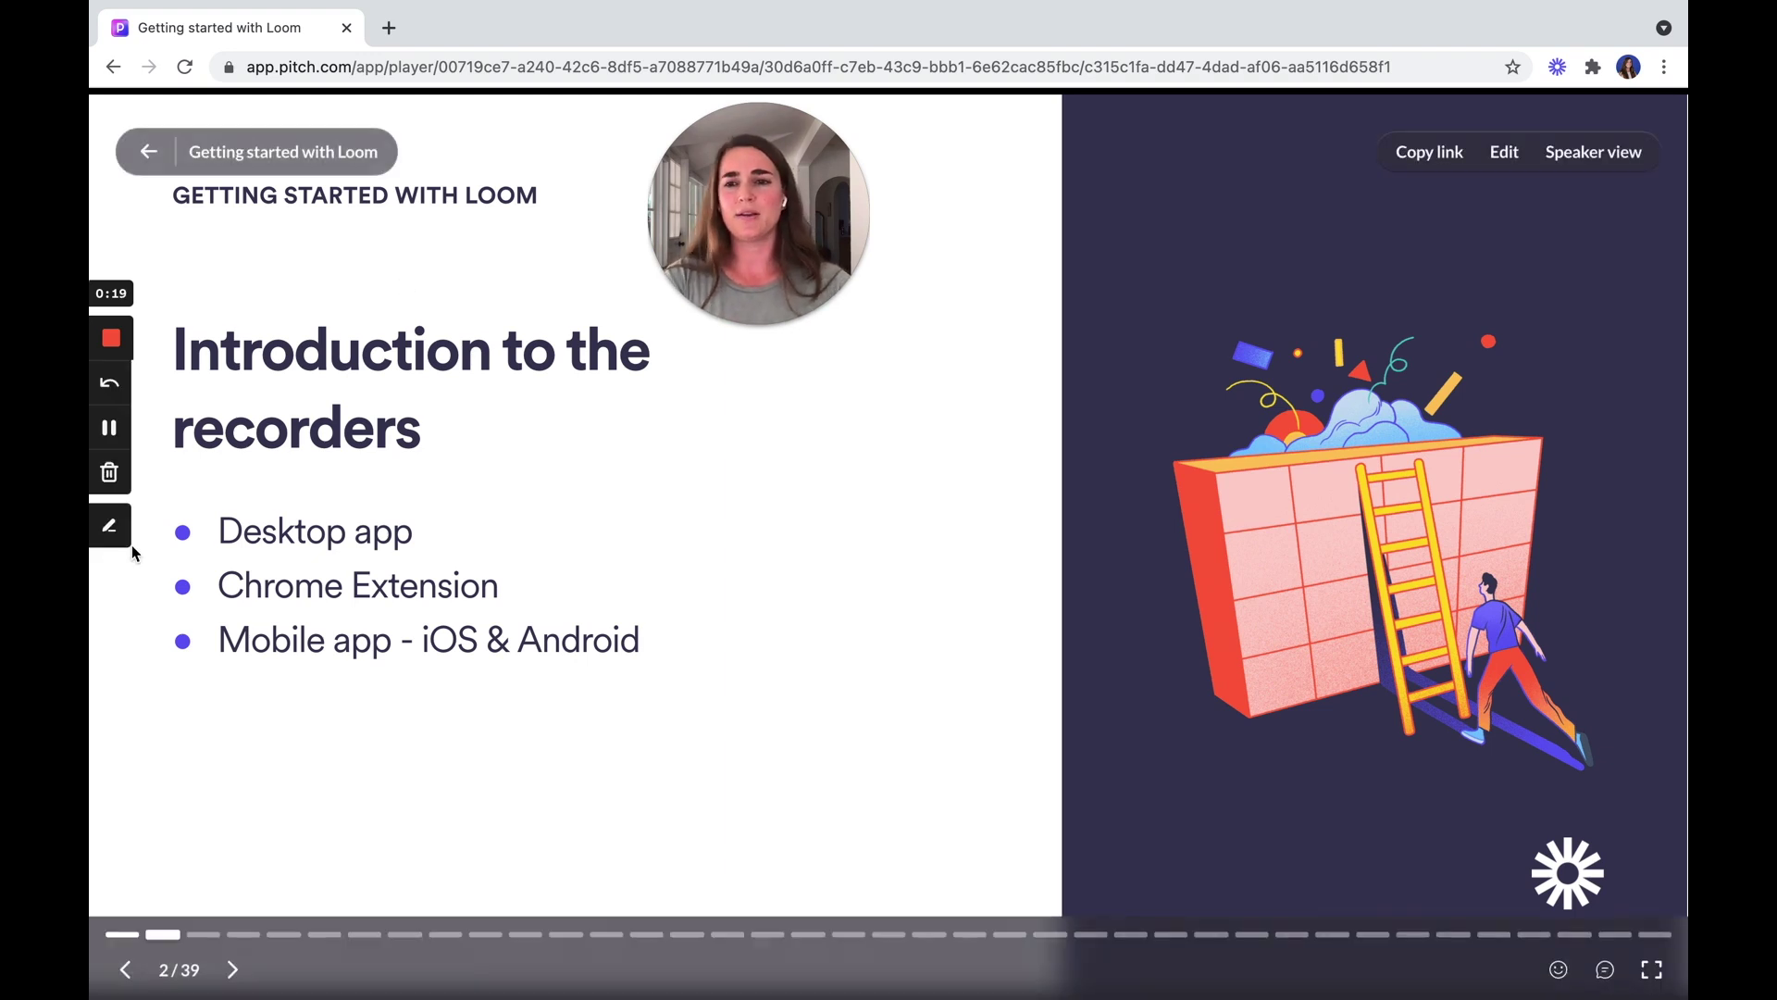
left_click(109, 525)
left_click(762, 423)
left_click(712, 423)
mouse_move(682, 425)
left_mouse_down()
mouse_move(694, 471)
mouse_move(777, 433)
left_mouse_up()
left_click(137, 561)
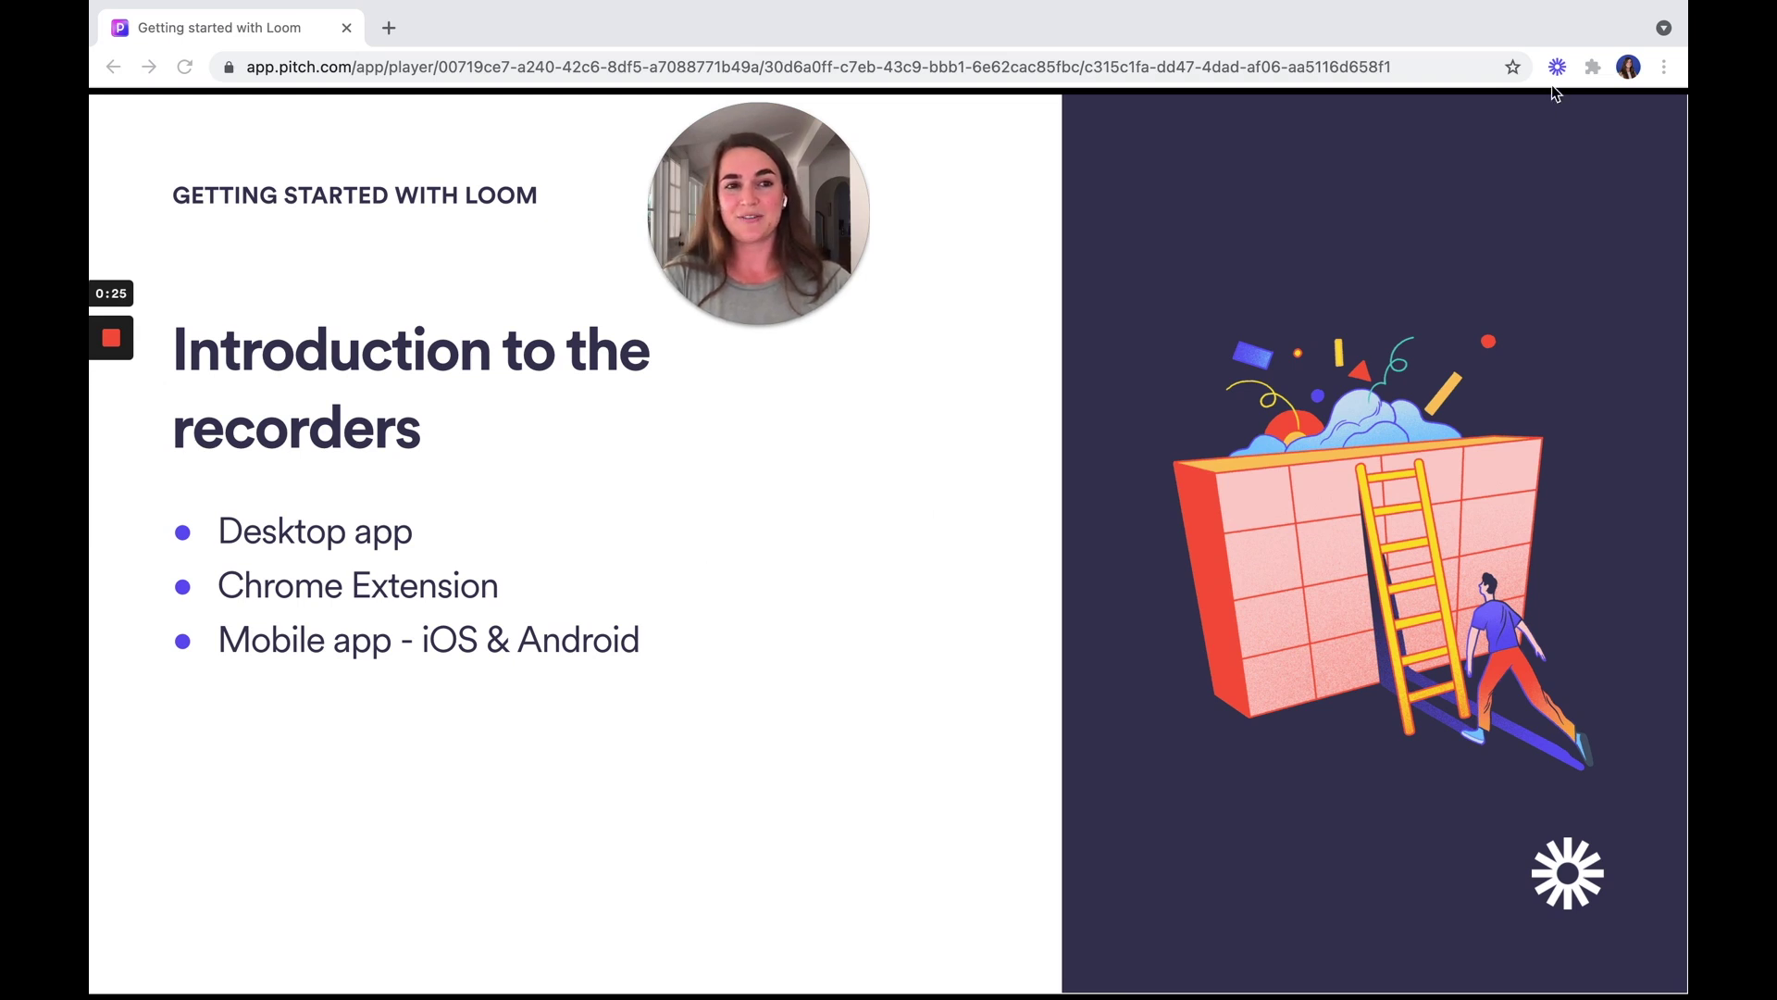
mouse_move(1015, 475)
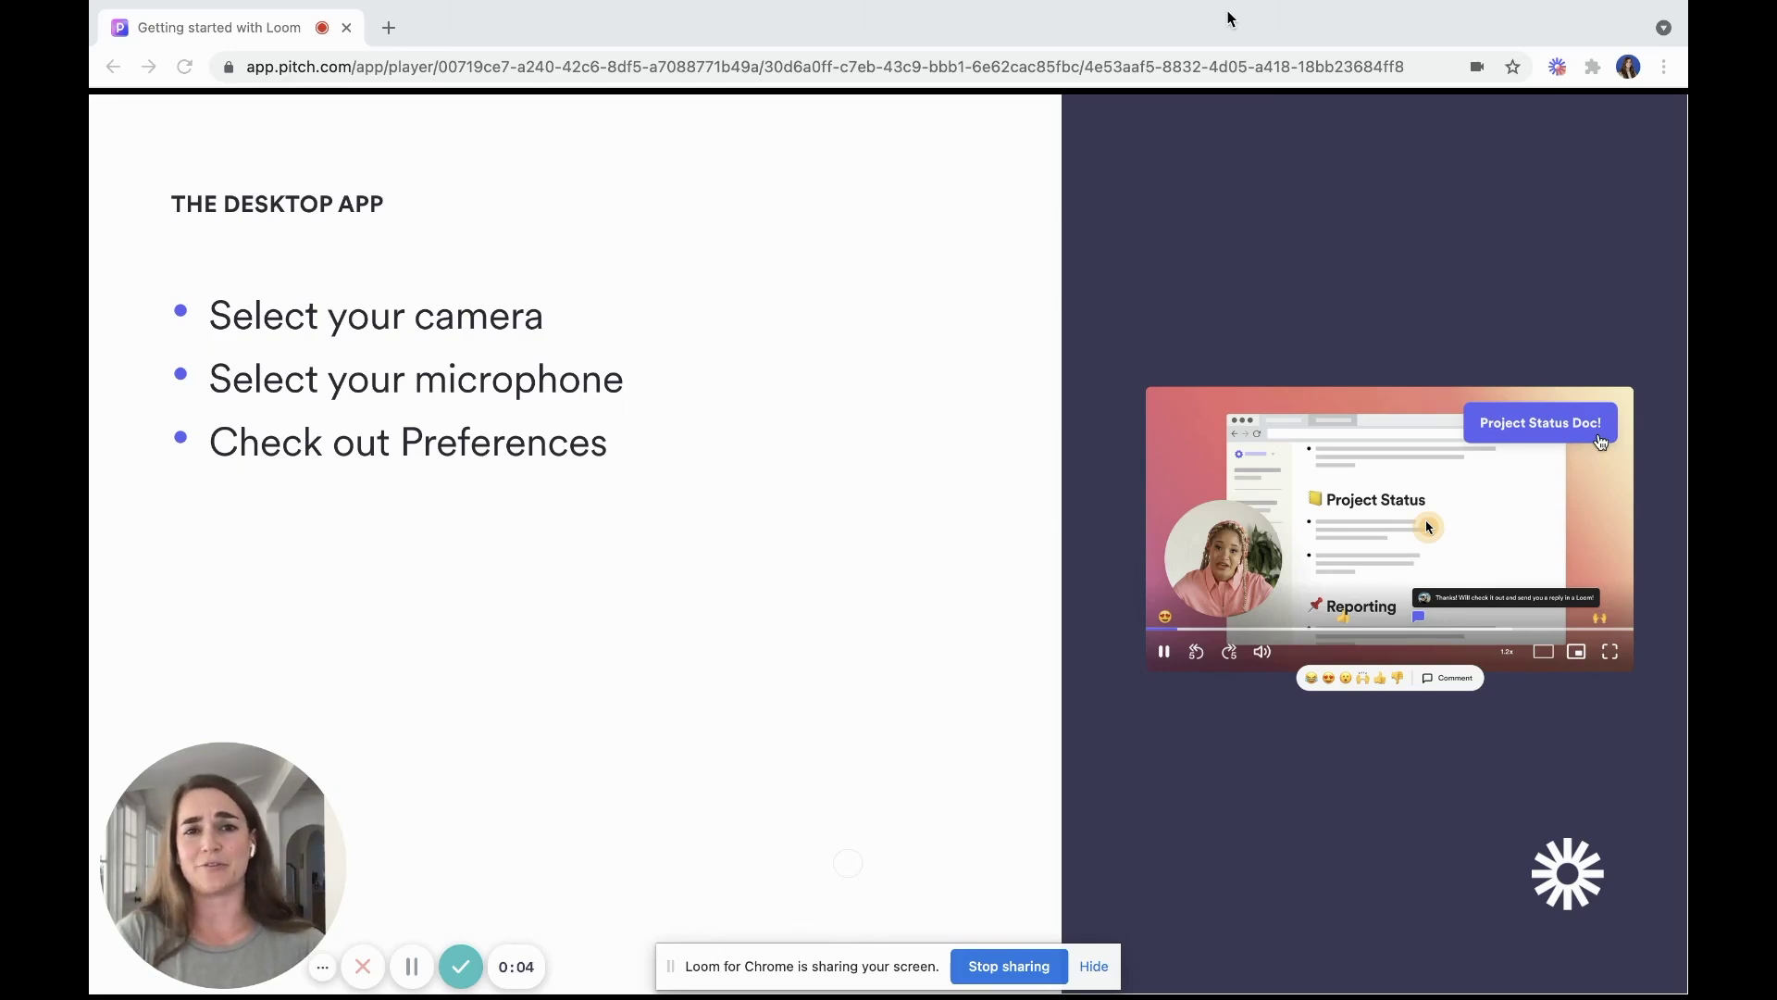
- Set up the Loom recorder for Screen only, Full screen, with AirPods as the microphone
mouse_move(1203, 5)
left_click(1117, 13)
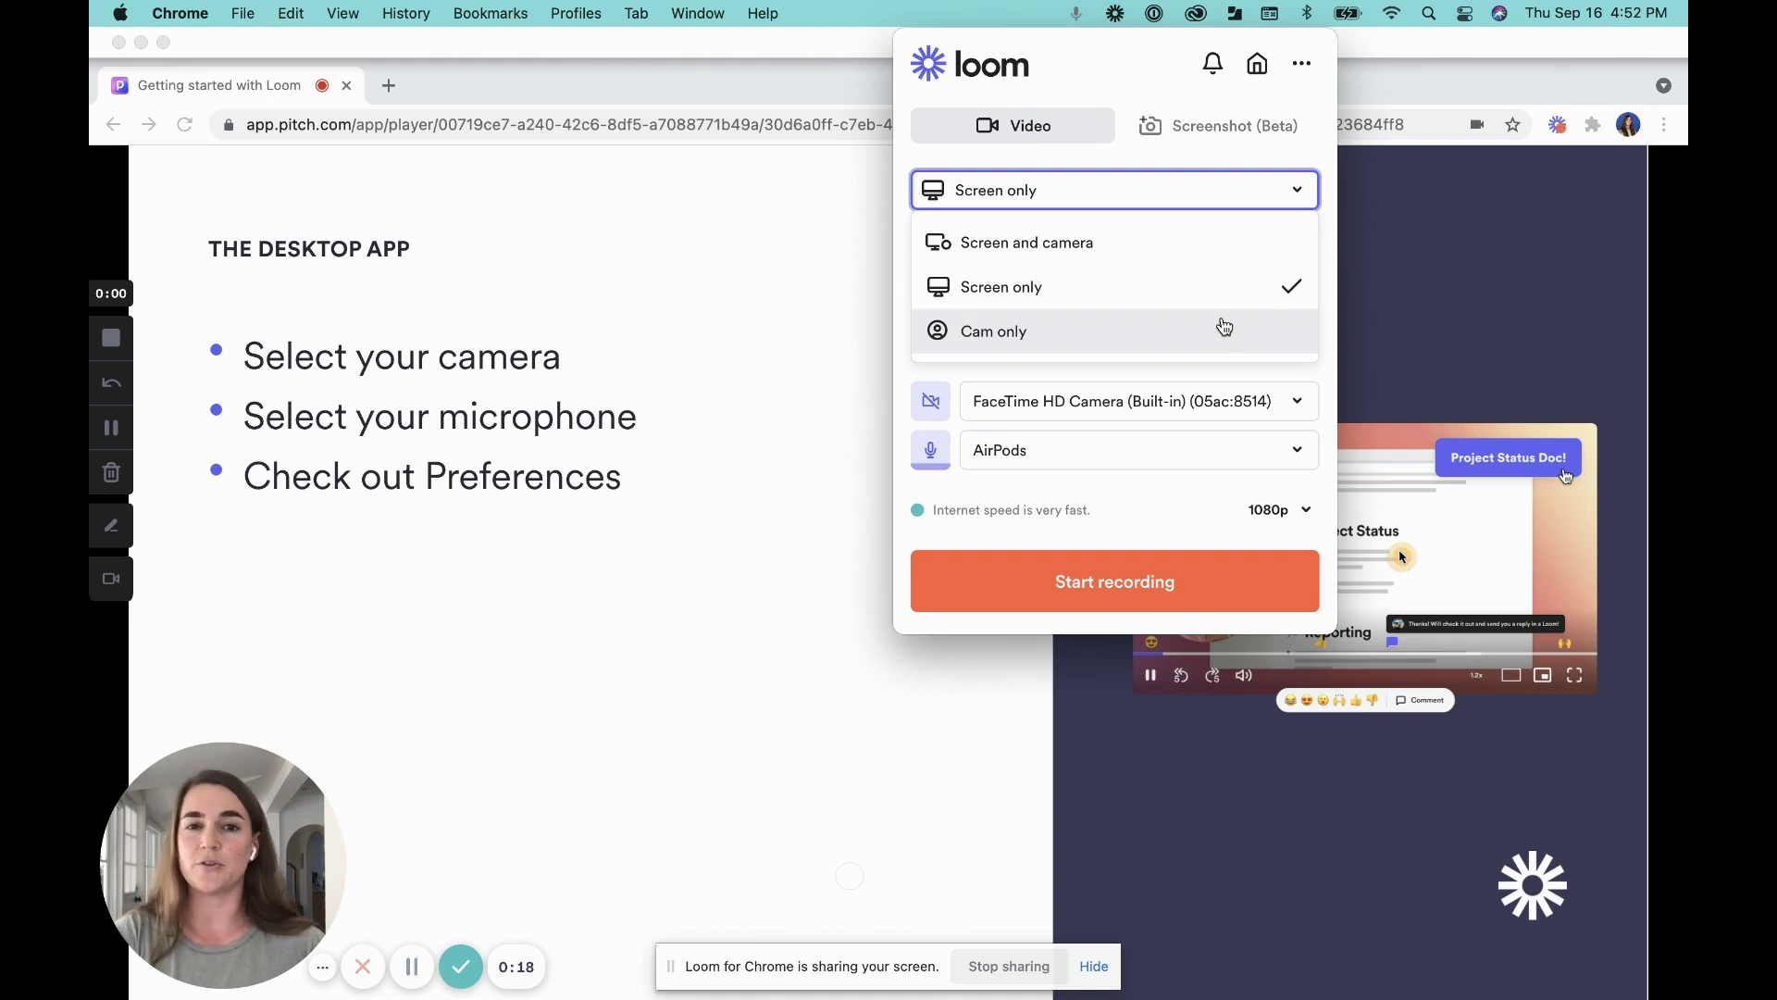
left_click(1335, 314)
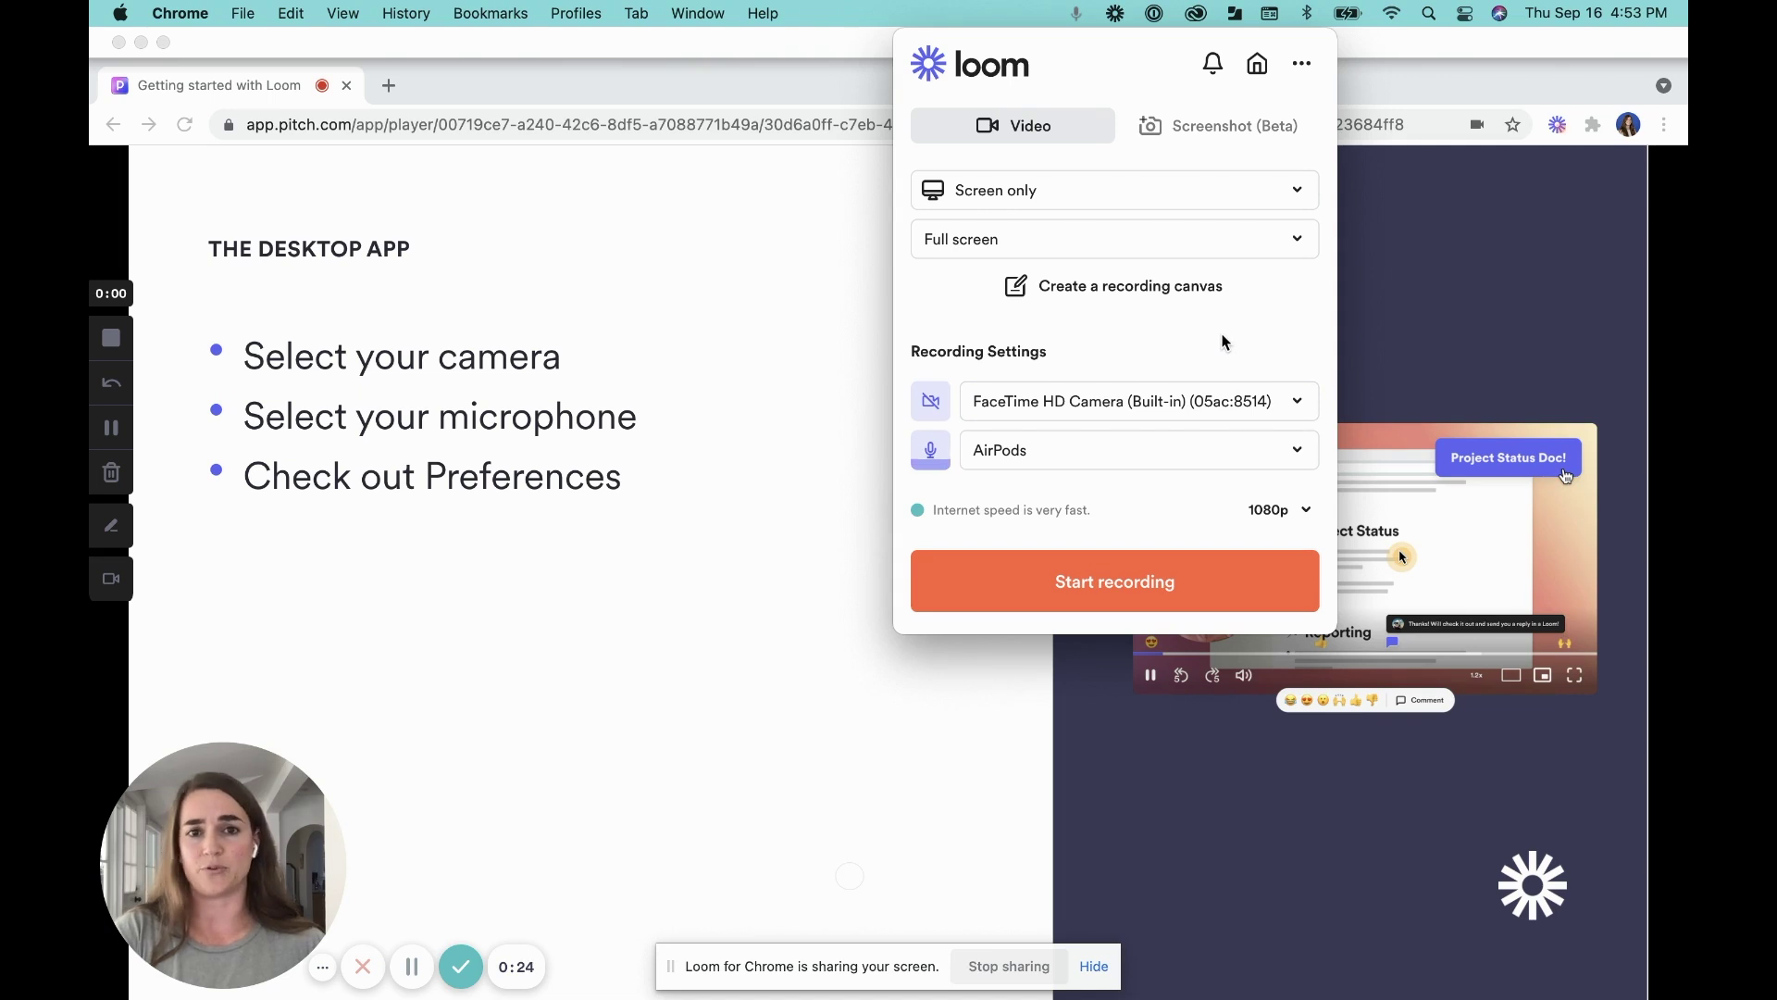
left_click(1248, 448)
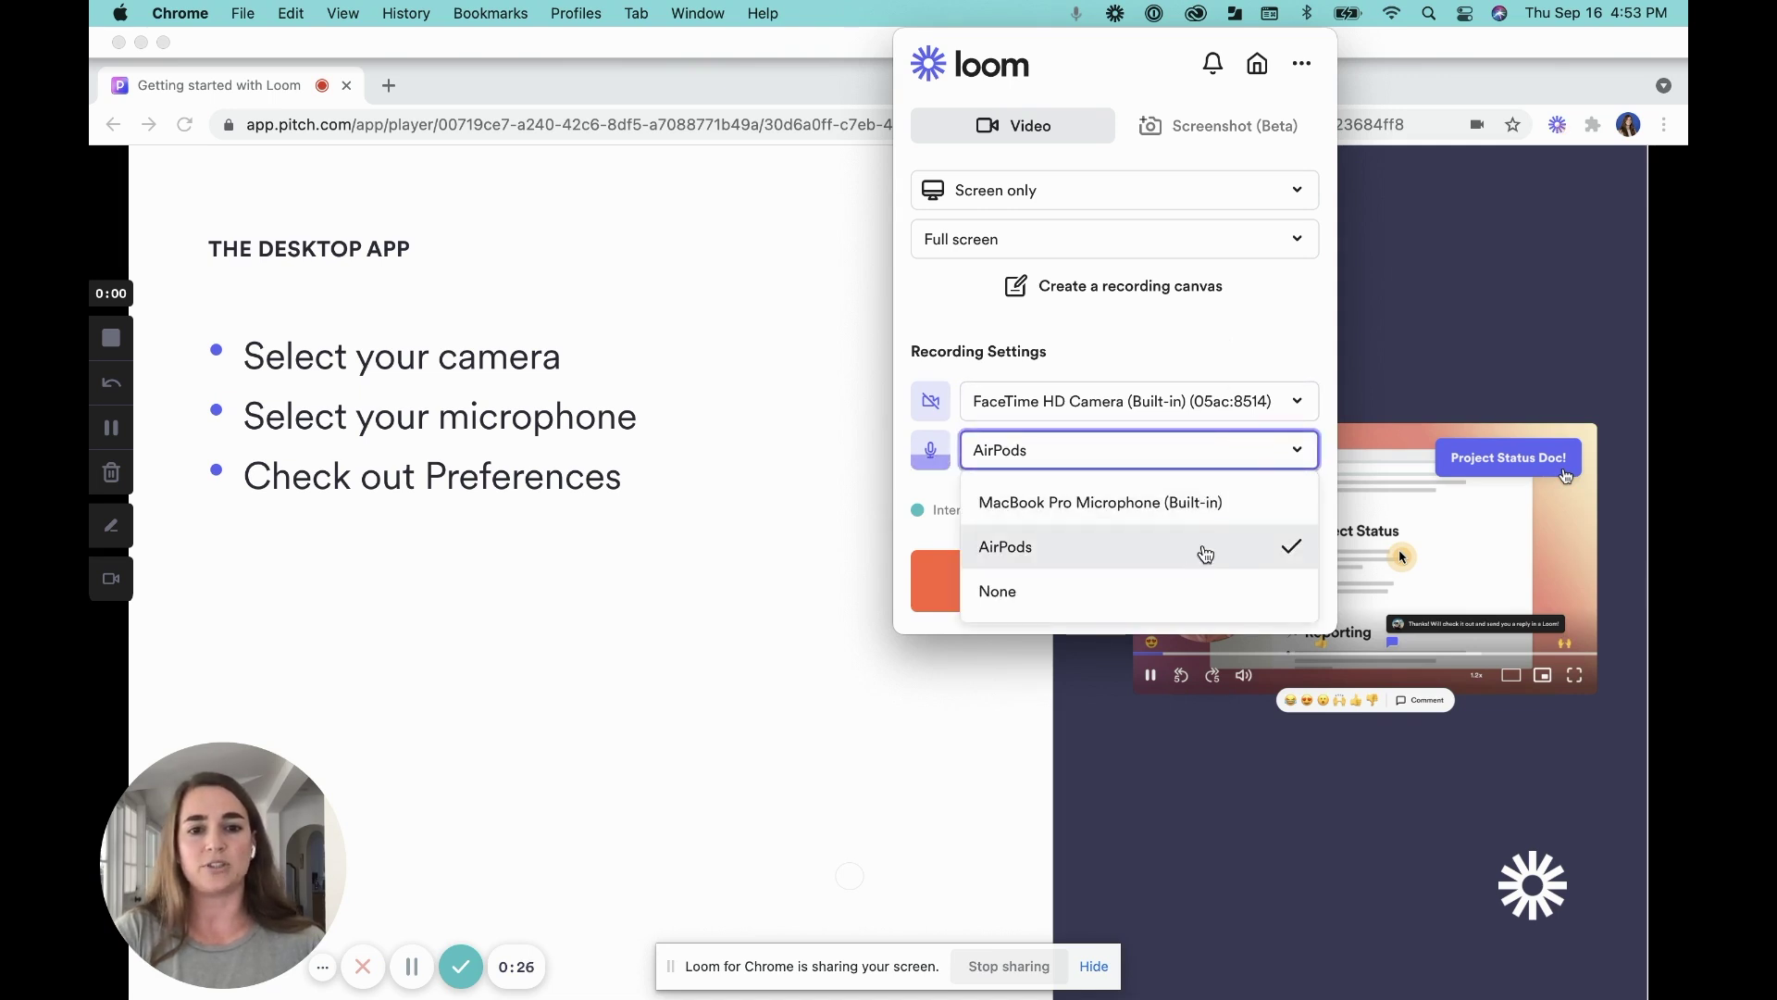
left_click(1232, 324)
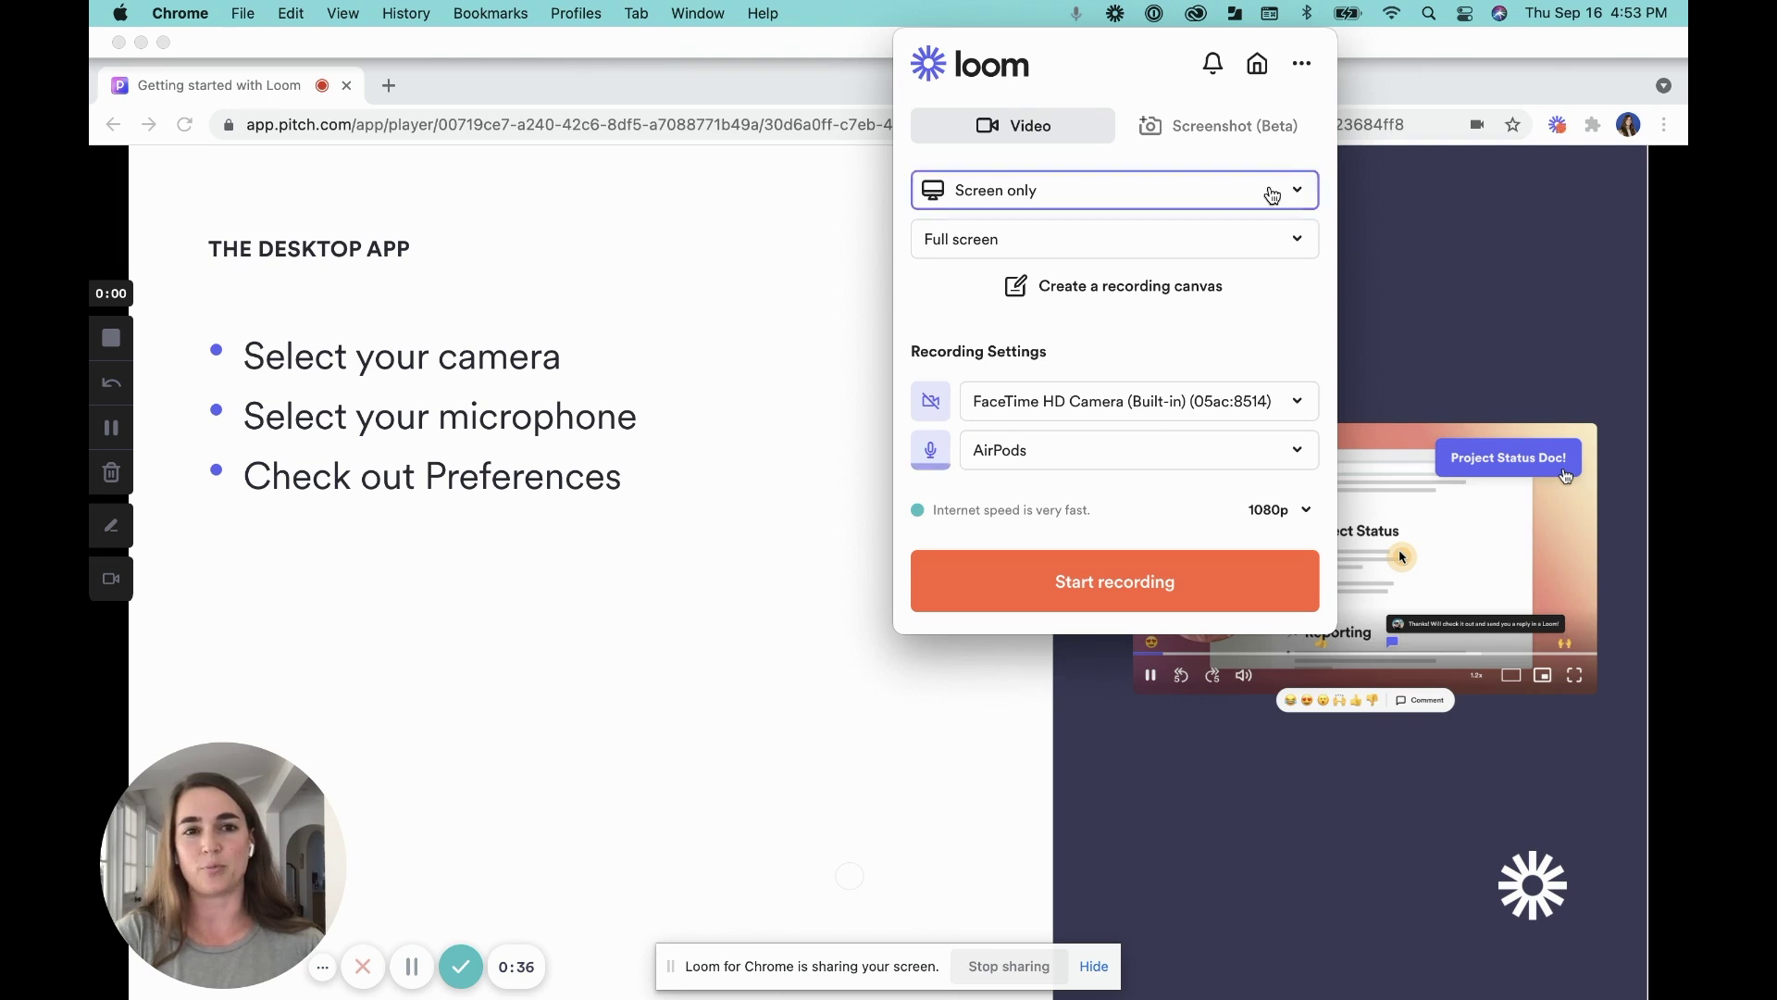
- Turn on Highlight mouse clicks in Loom Preferences
left_click(1302, 65)
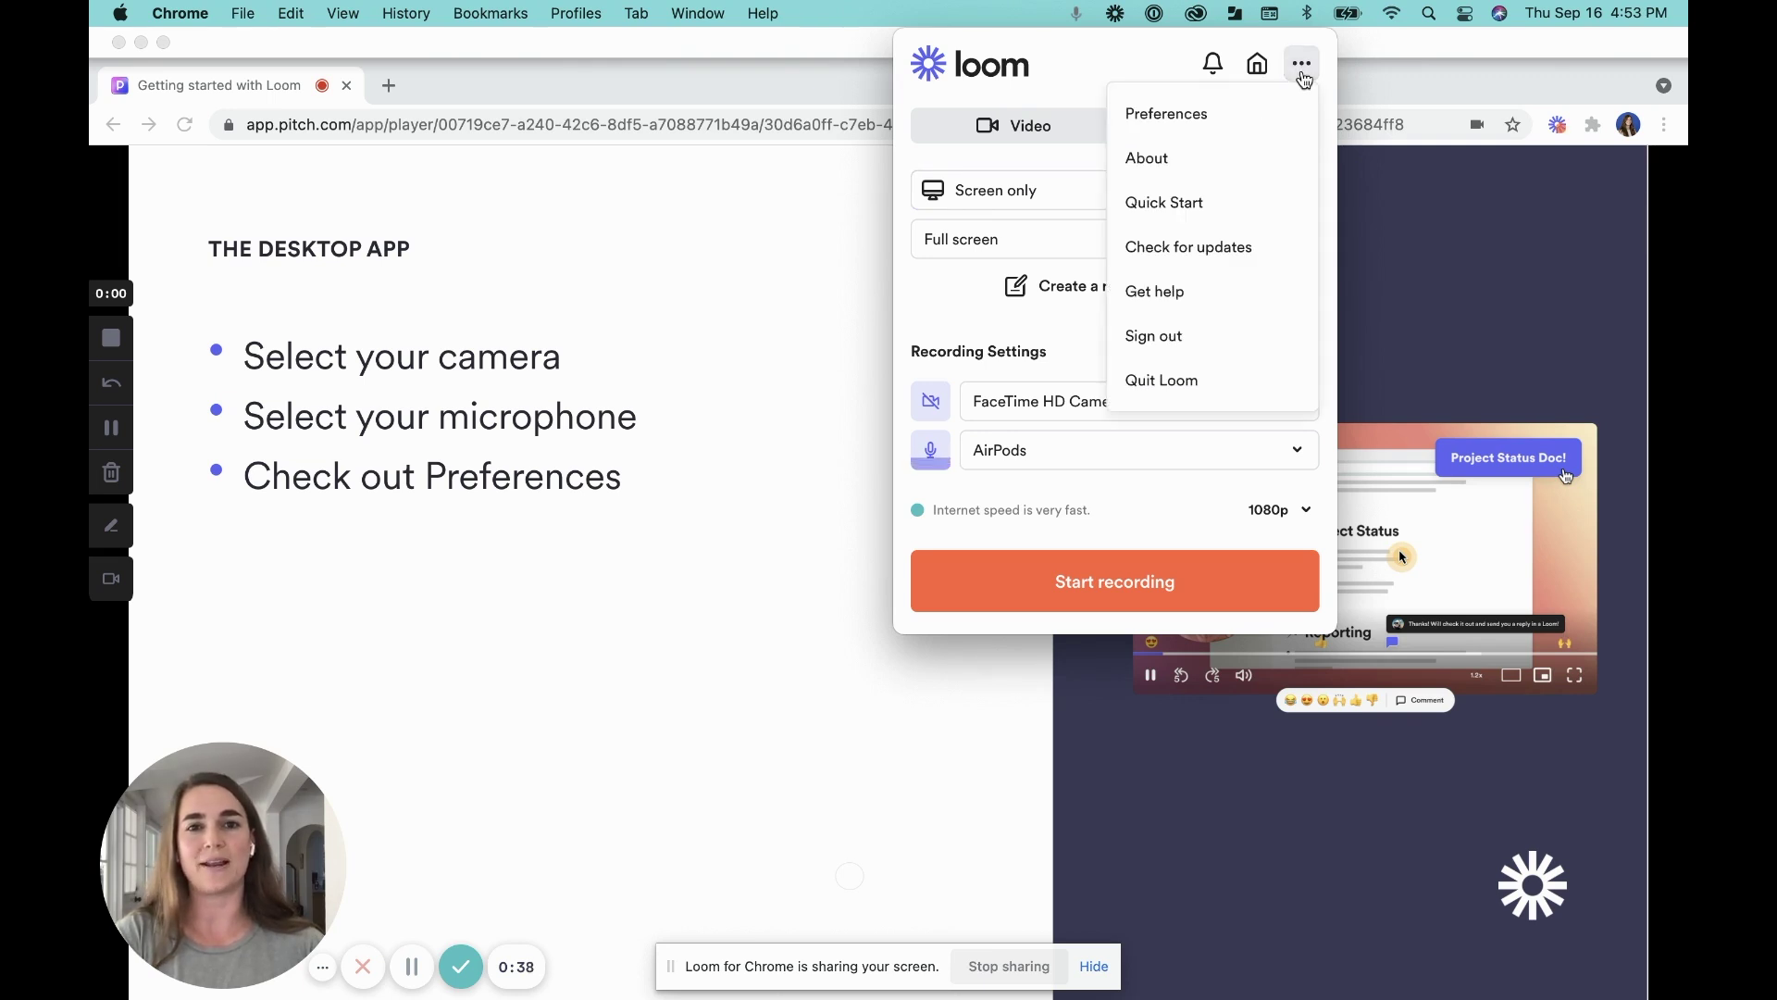
left_click(1294, 113)
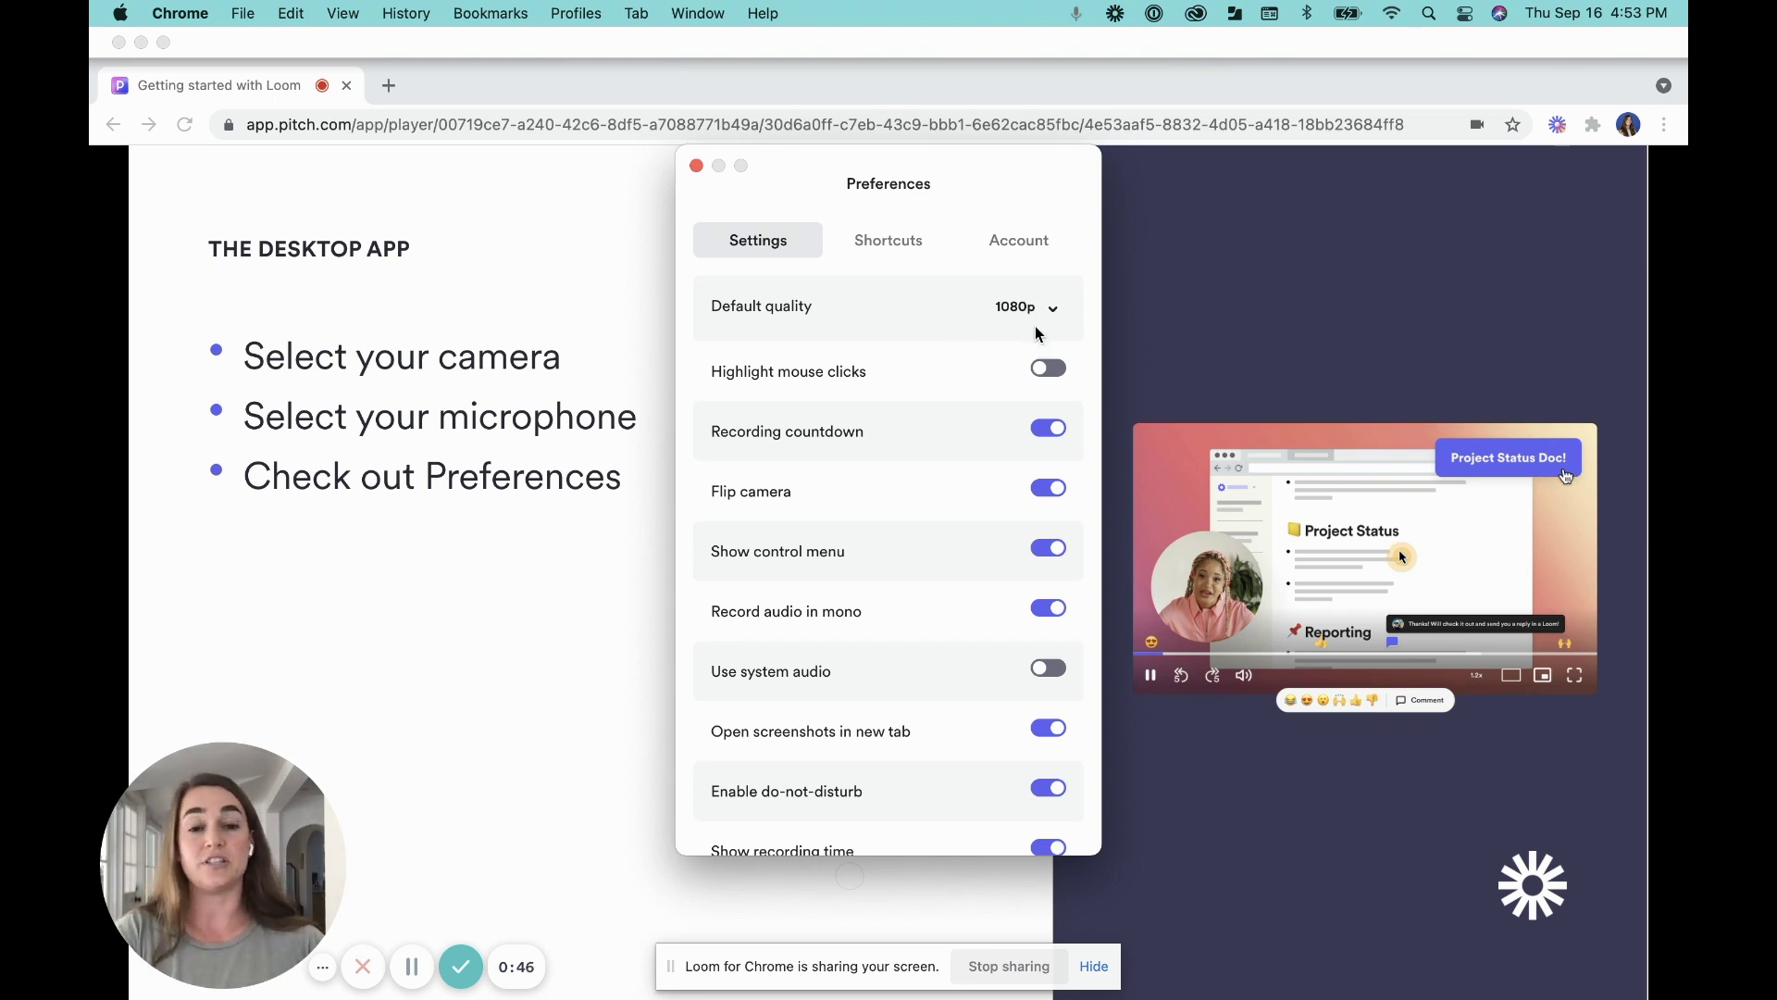
left_click(1050, 370)
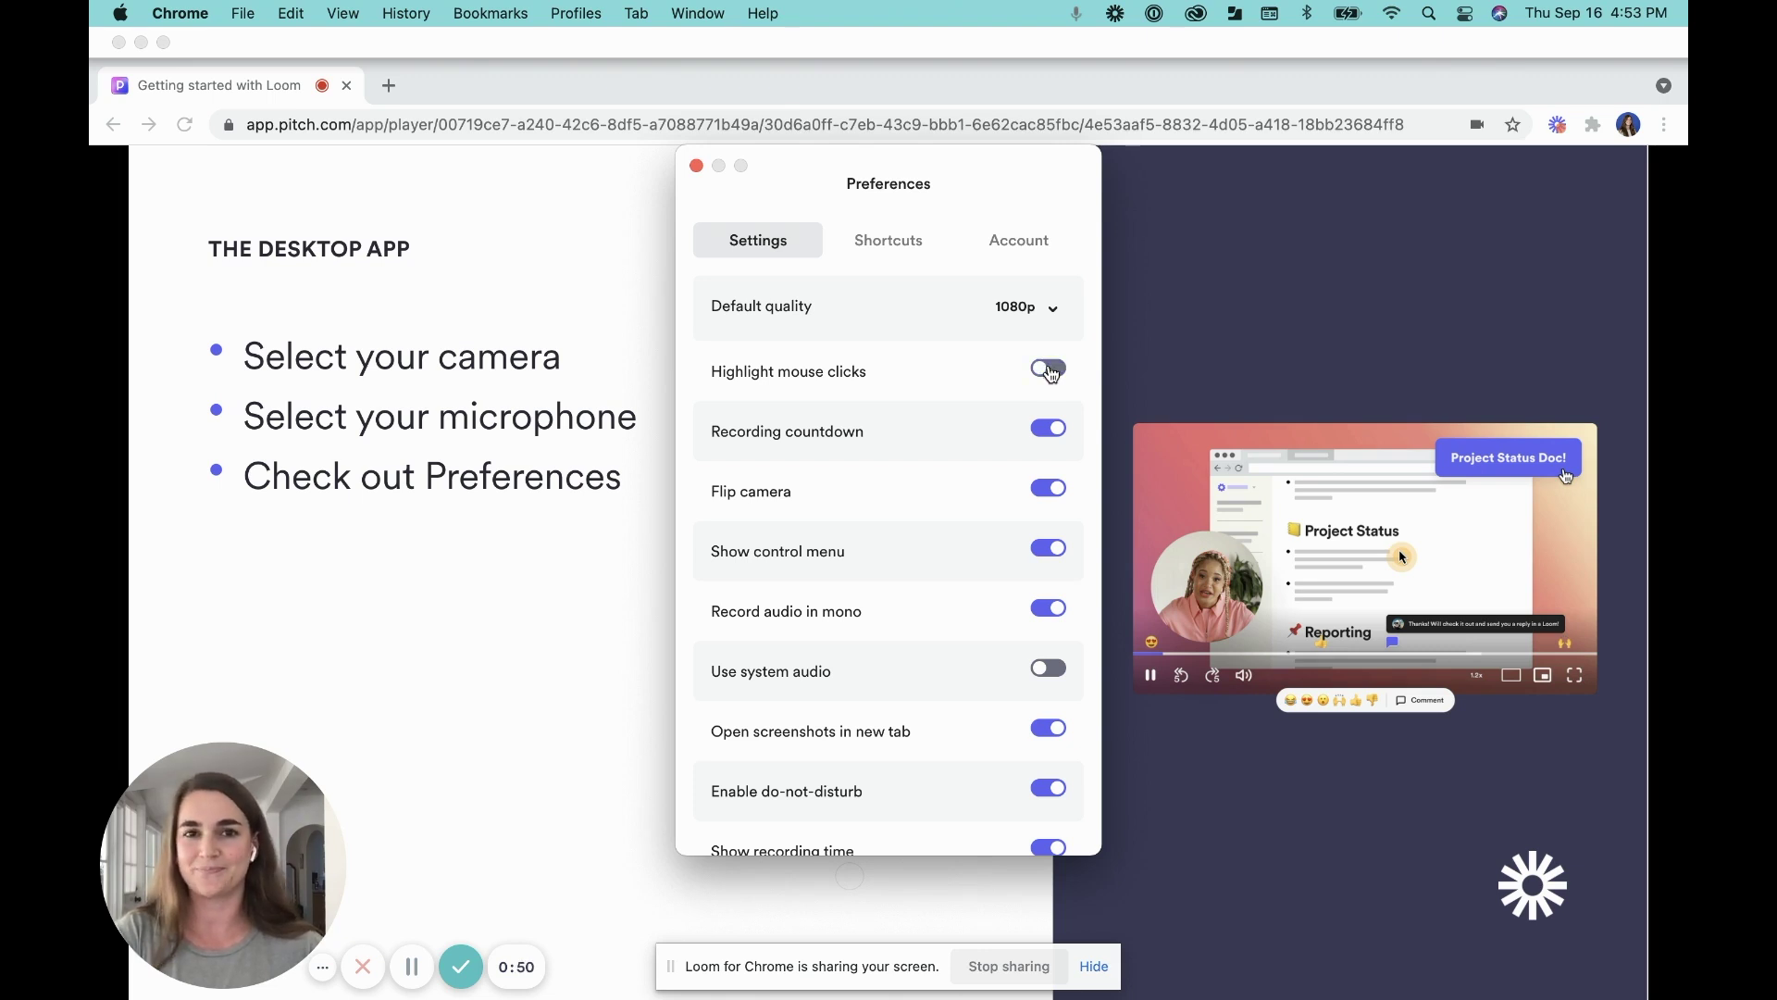
- Look through the list of keyboard shortcuts in Preferences
left_click(896, 238)
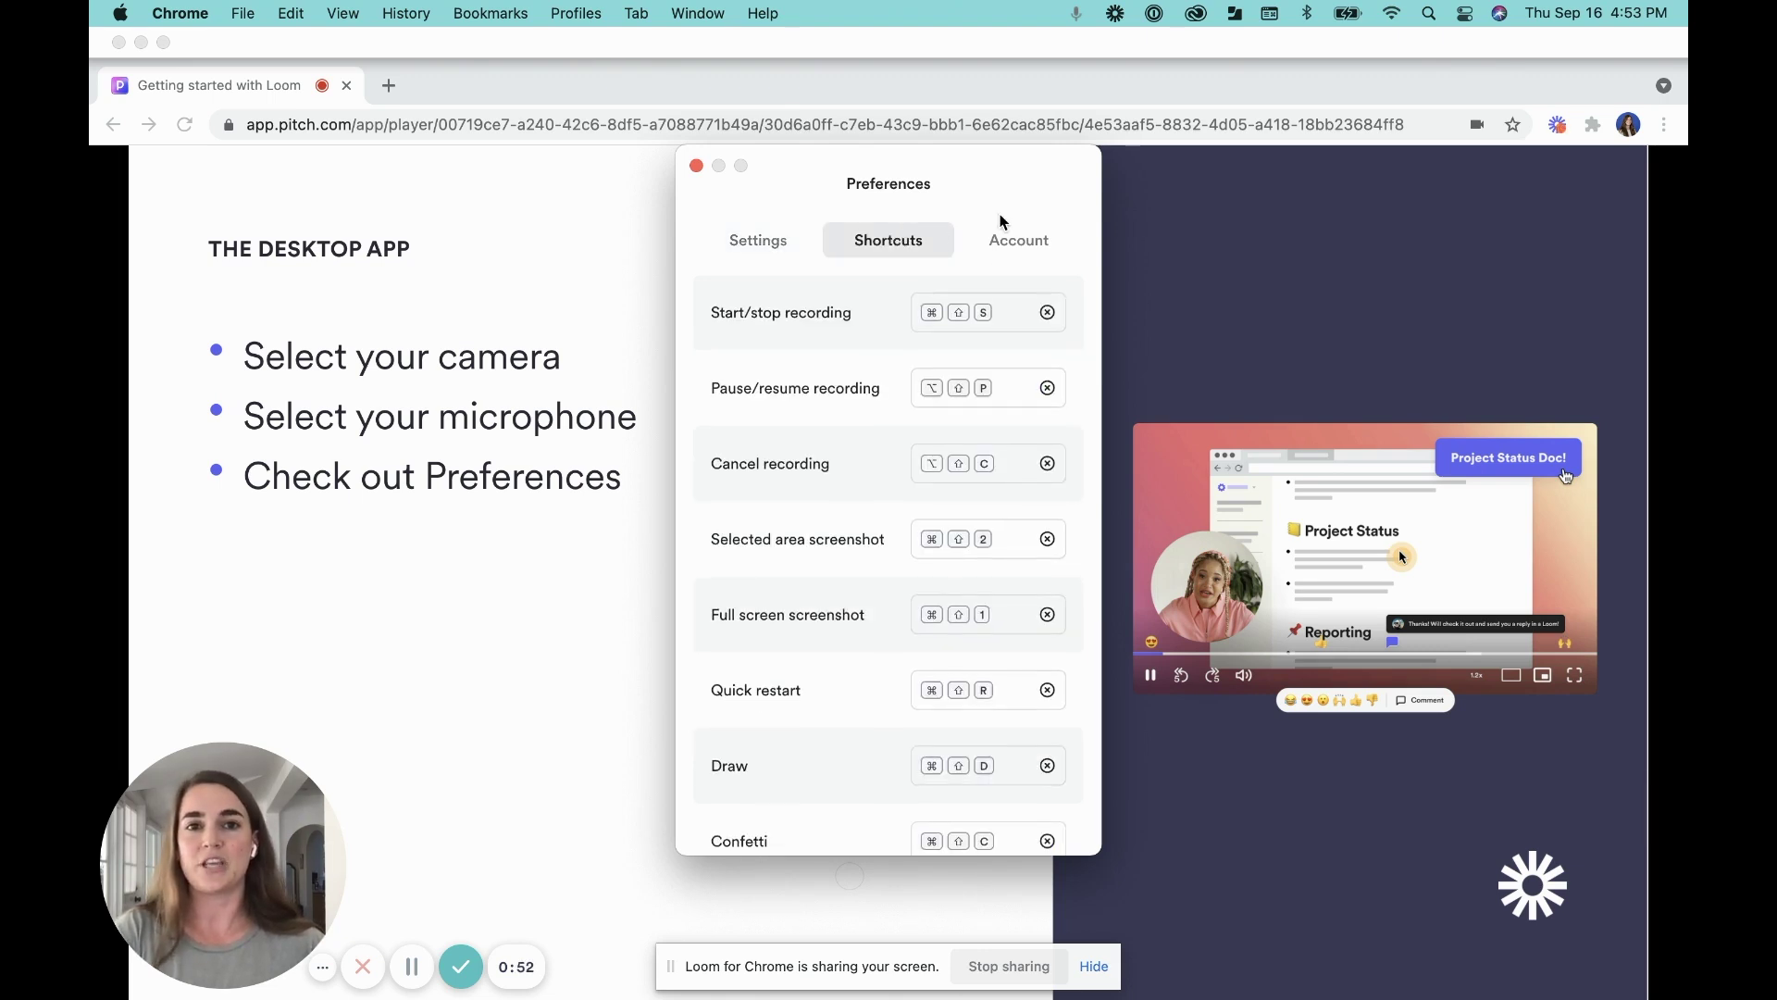
scroll(994, 228, "down", 2)
scroll(833, 547, "up", 2)
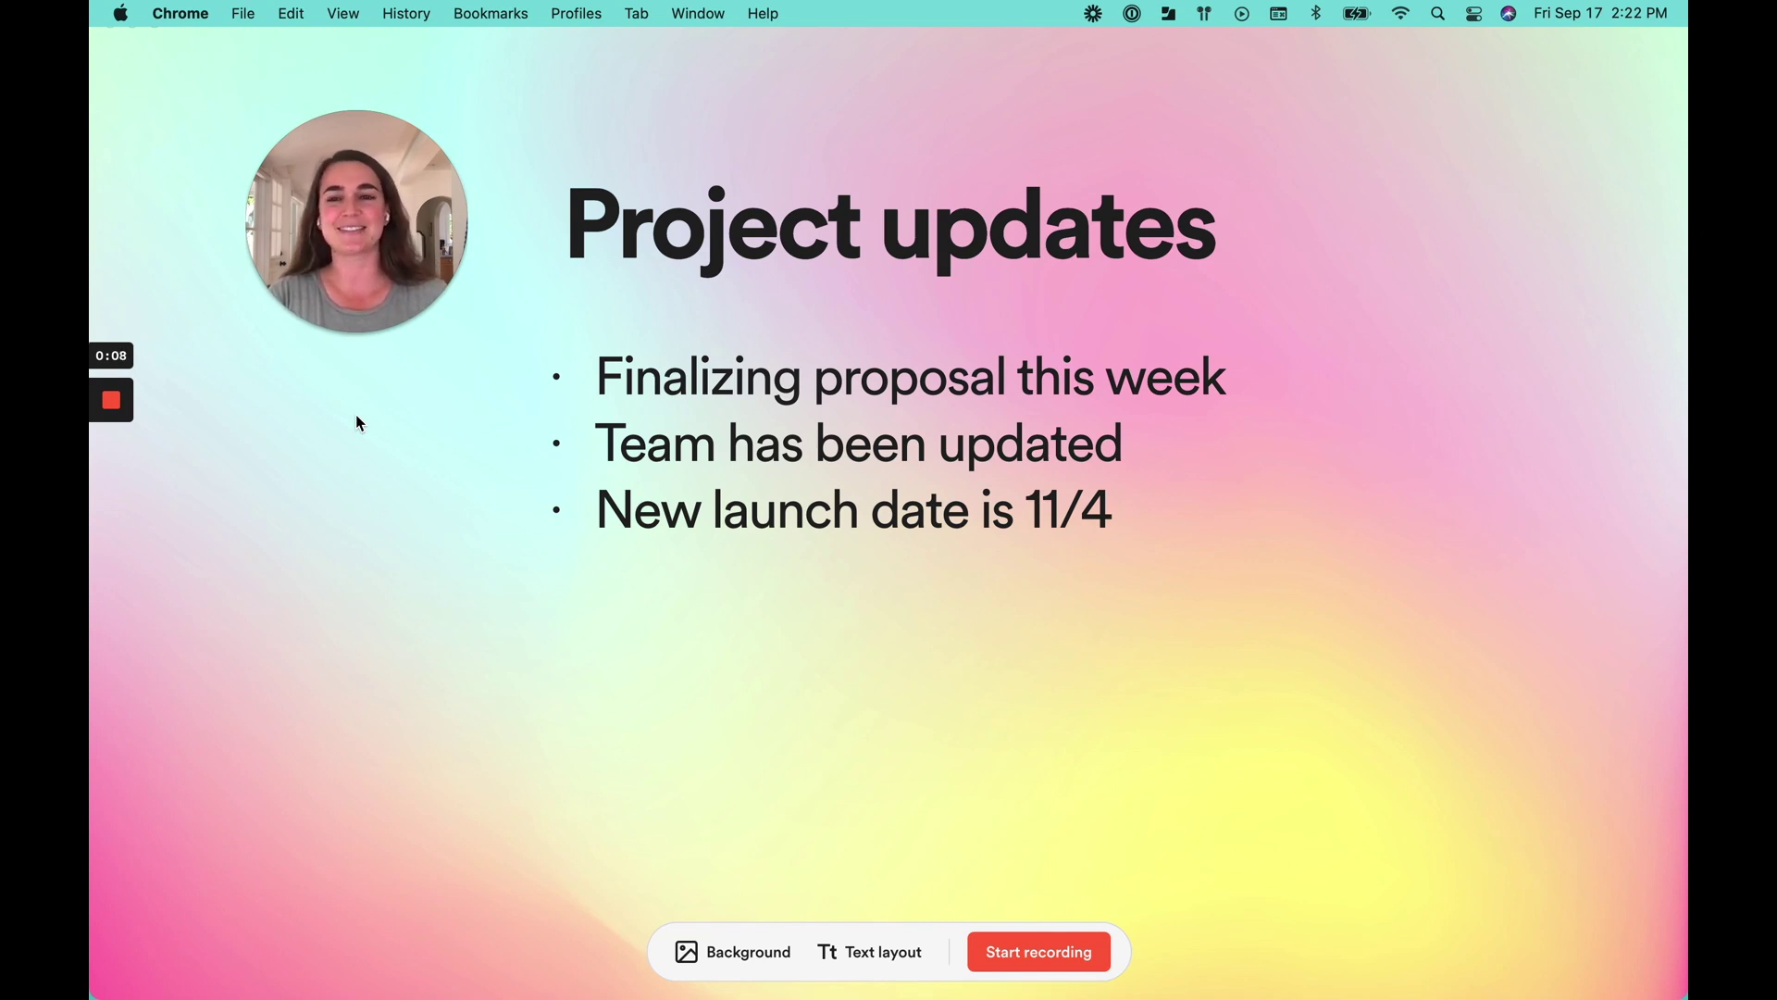
- Ring the webcam bubble with the Summer Foliage sunflower frame and confirm the camera effects
mouse_move(344, 254)
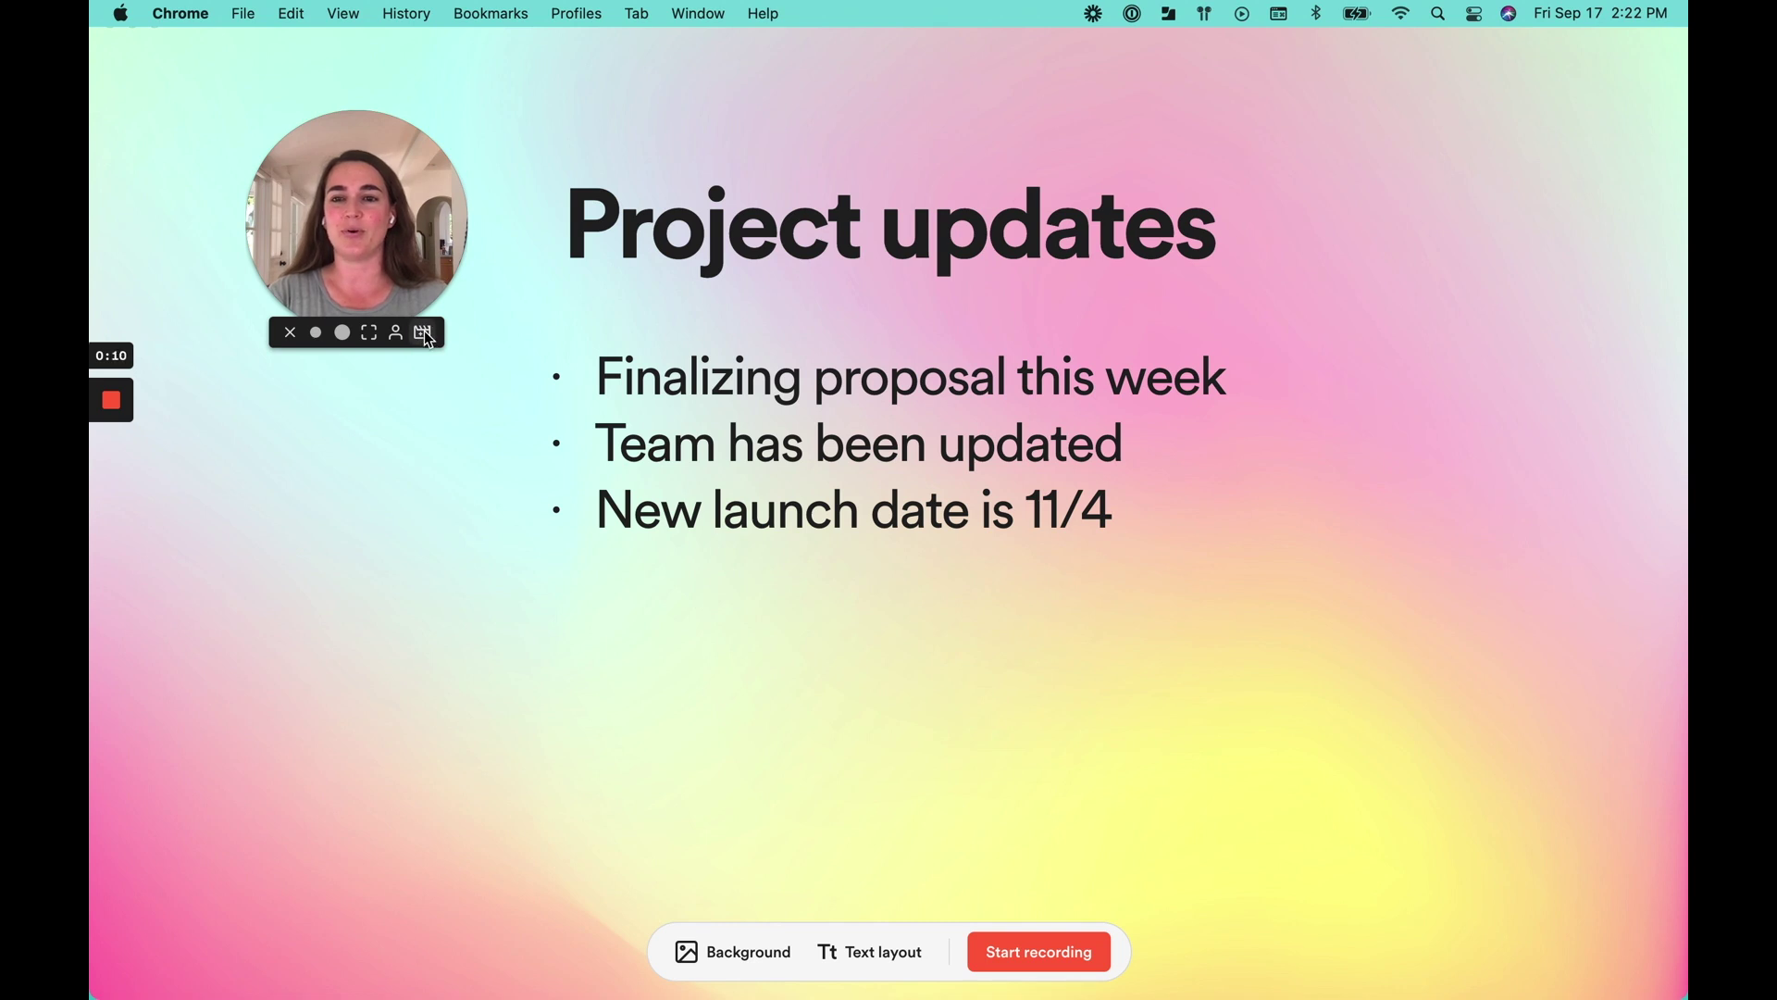
left_click(424, 331)
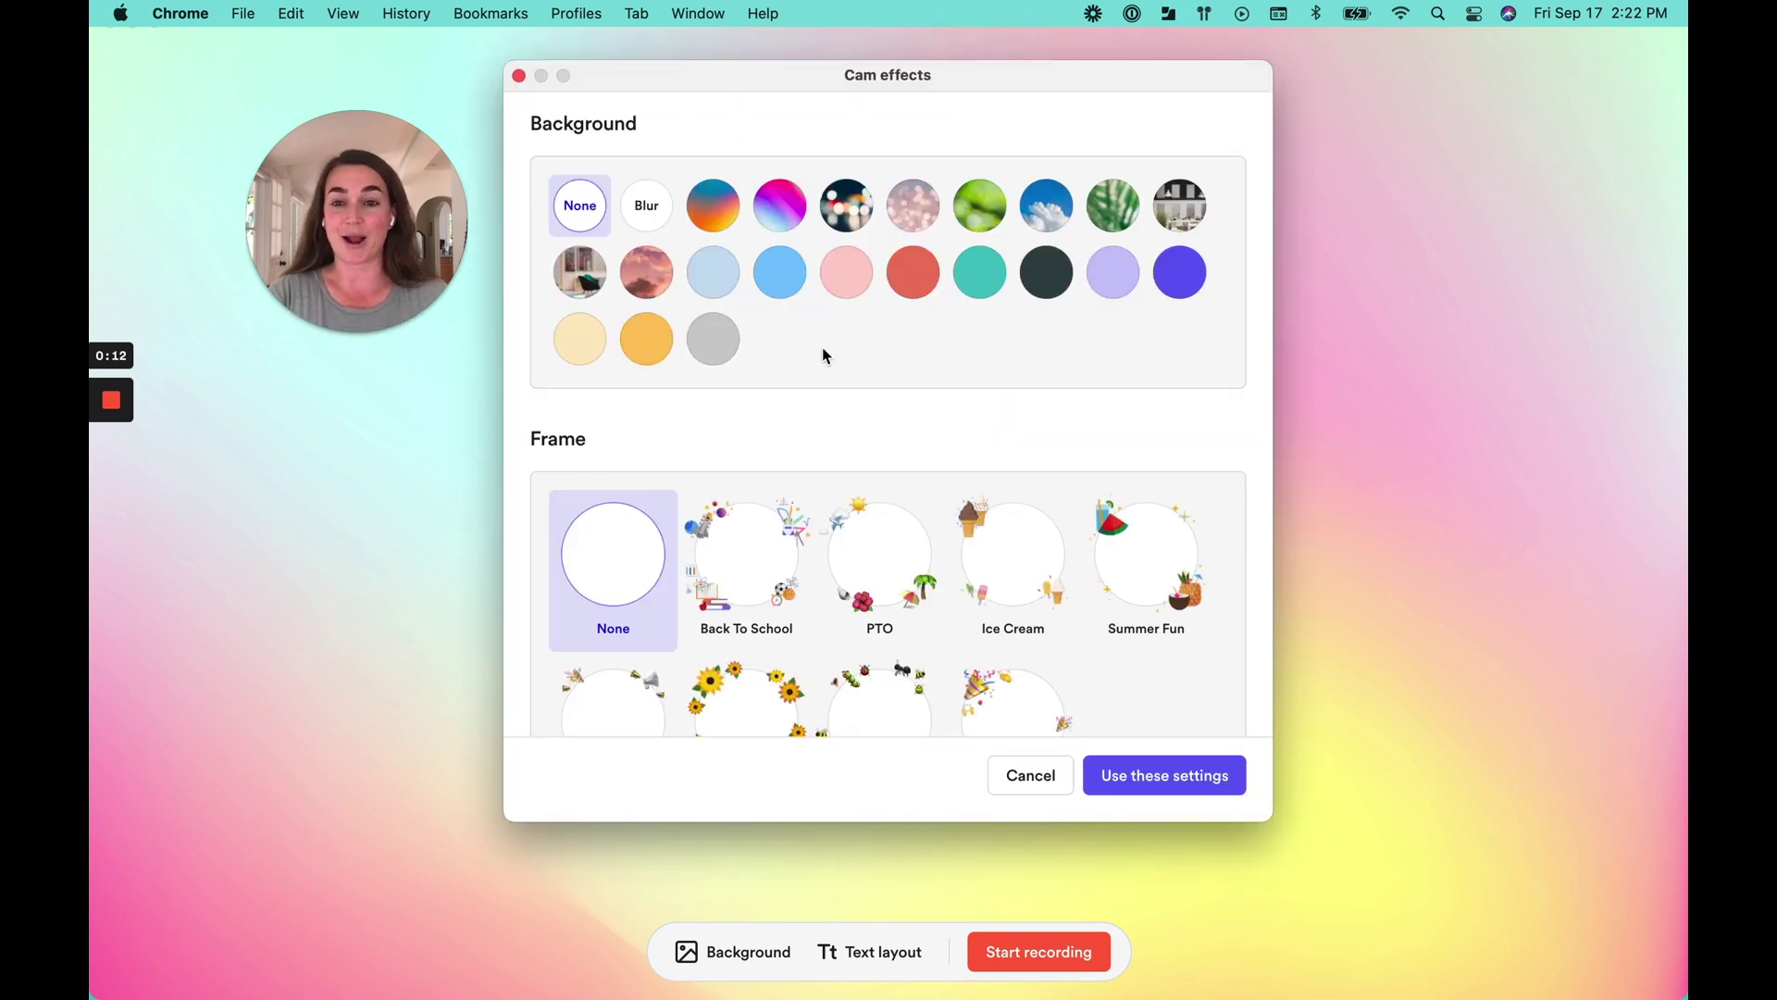
scroll(822, 350, "down", 3)
left_click(745, 601)
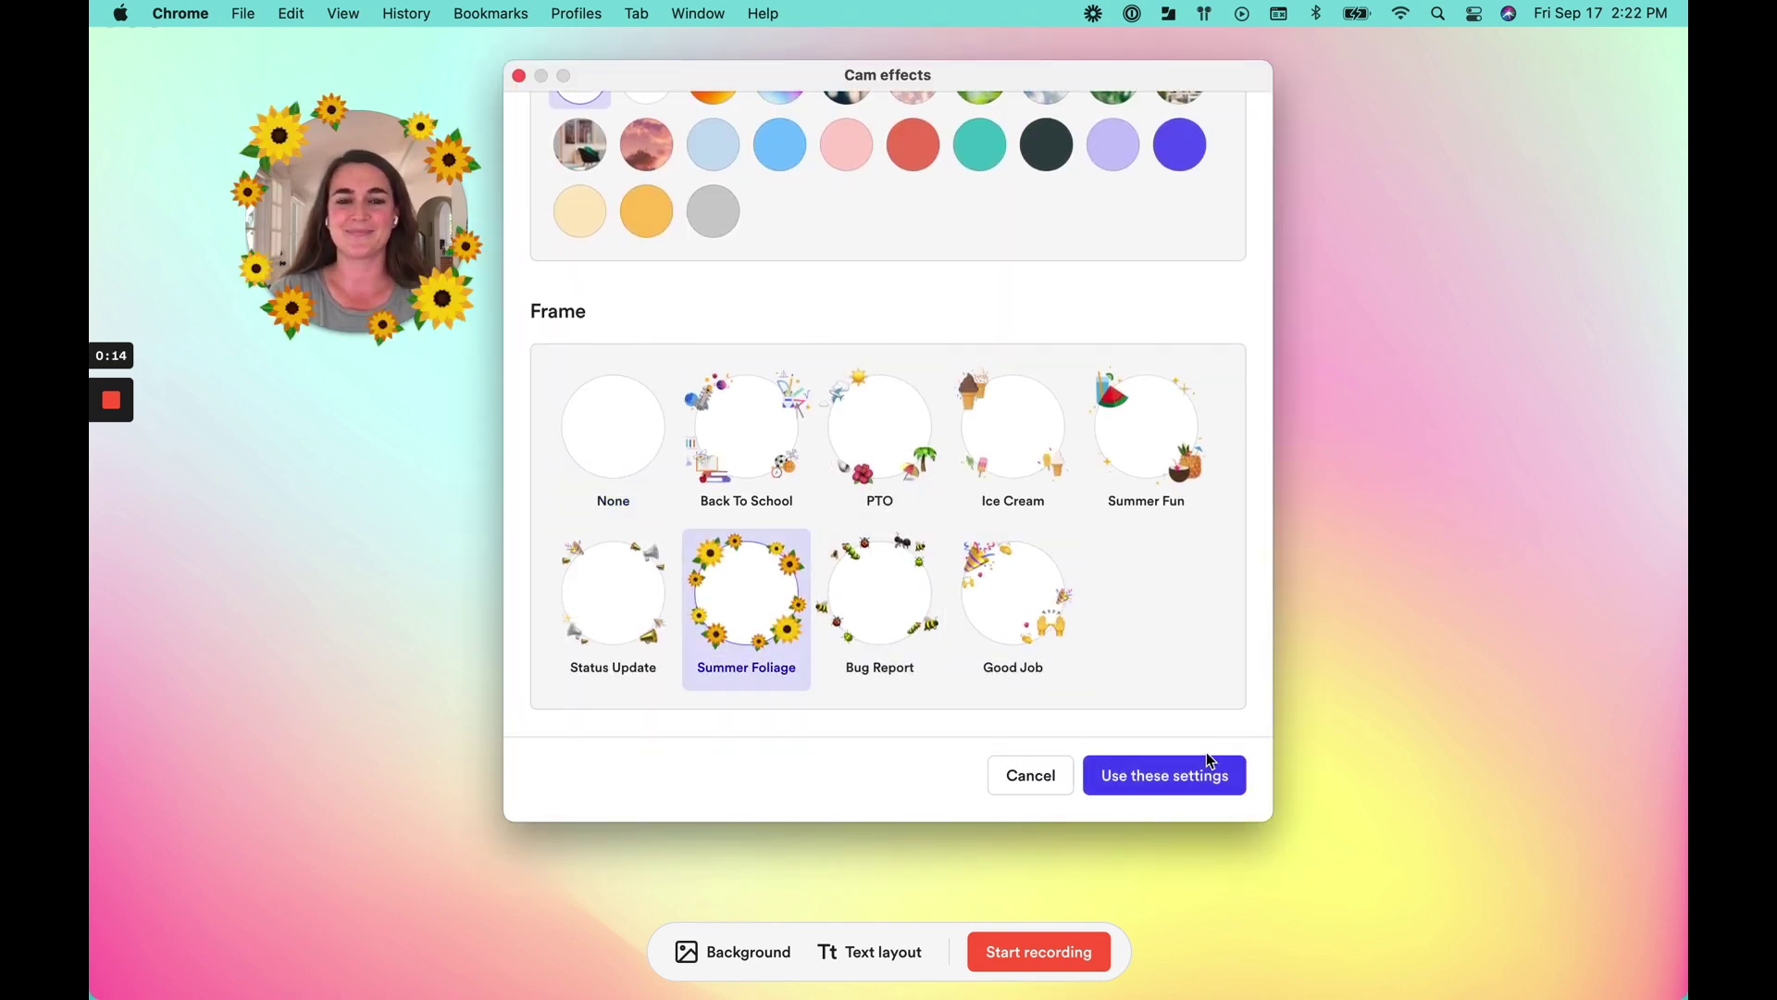
left_click(1180, 775)
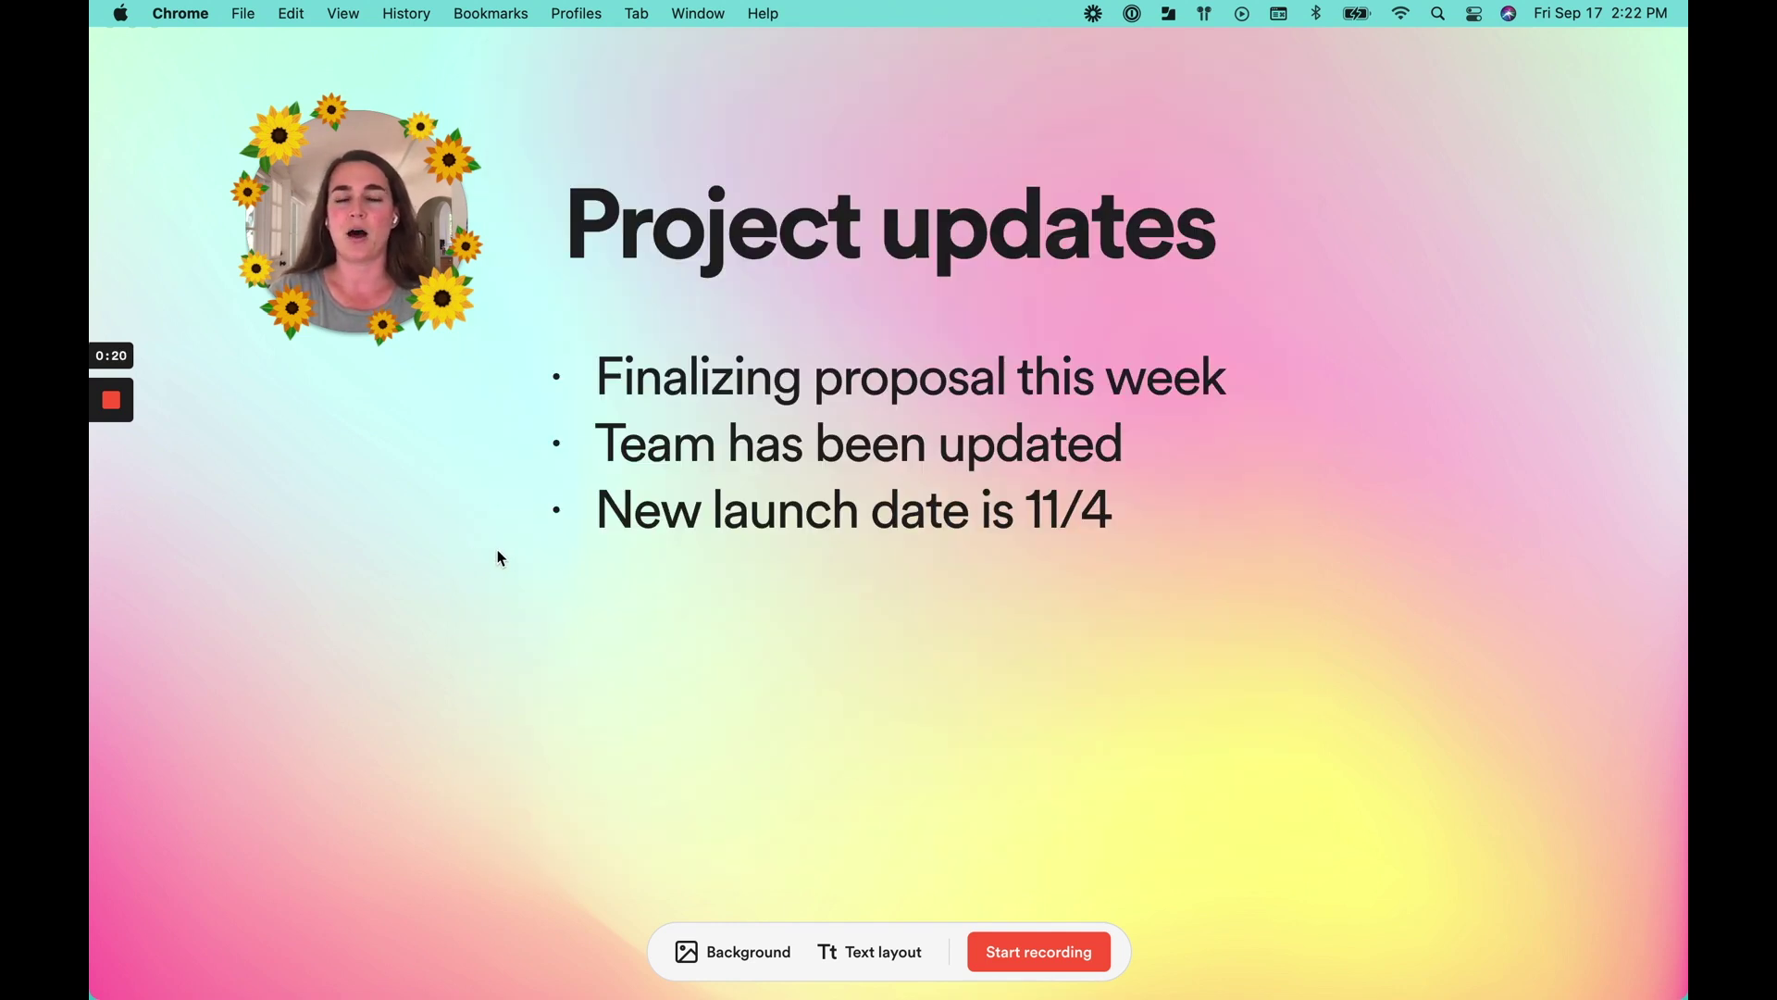
- Circle the 11/4 launch date in blue with the pen, then clear the drawing
mouse_move(126, 423)
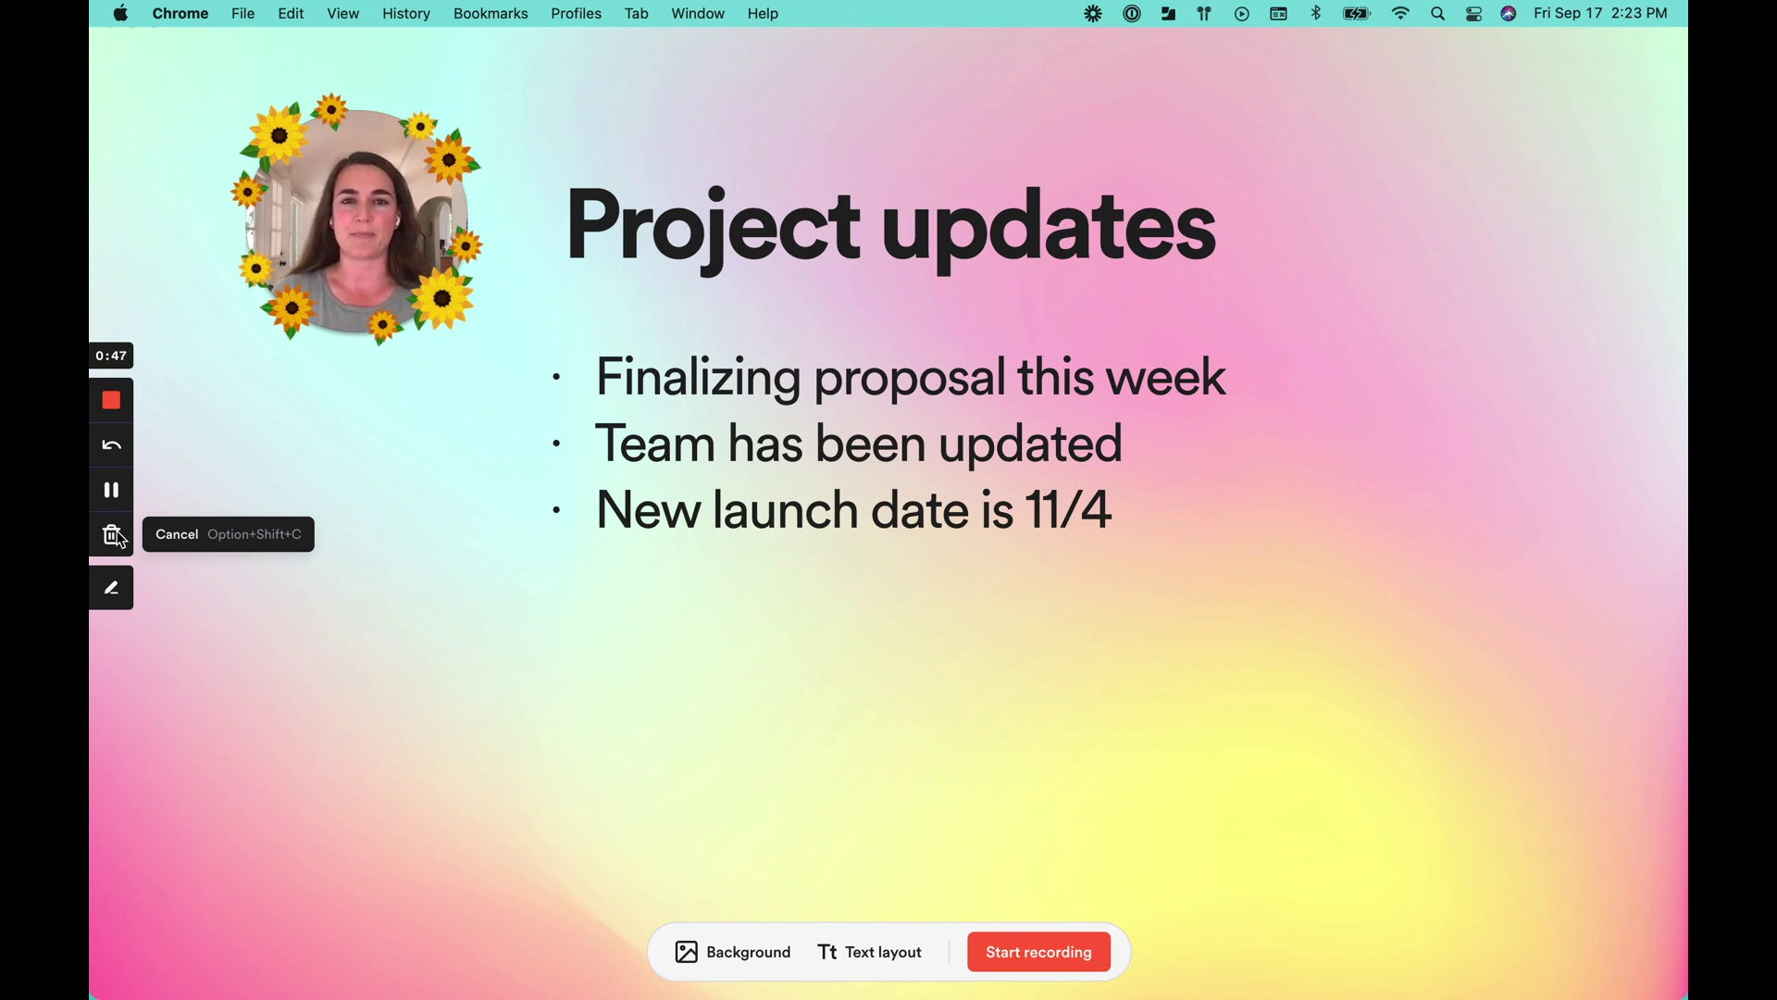
left_click(111, 587)
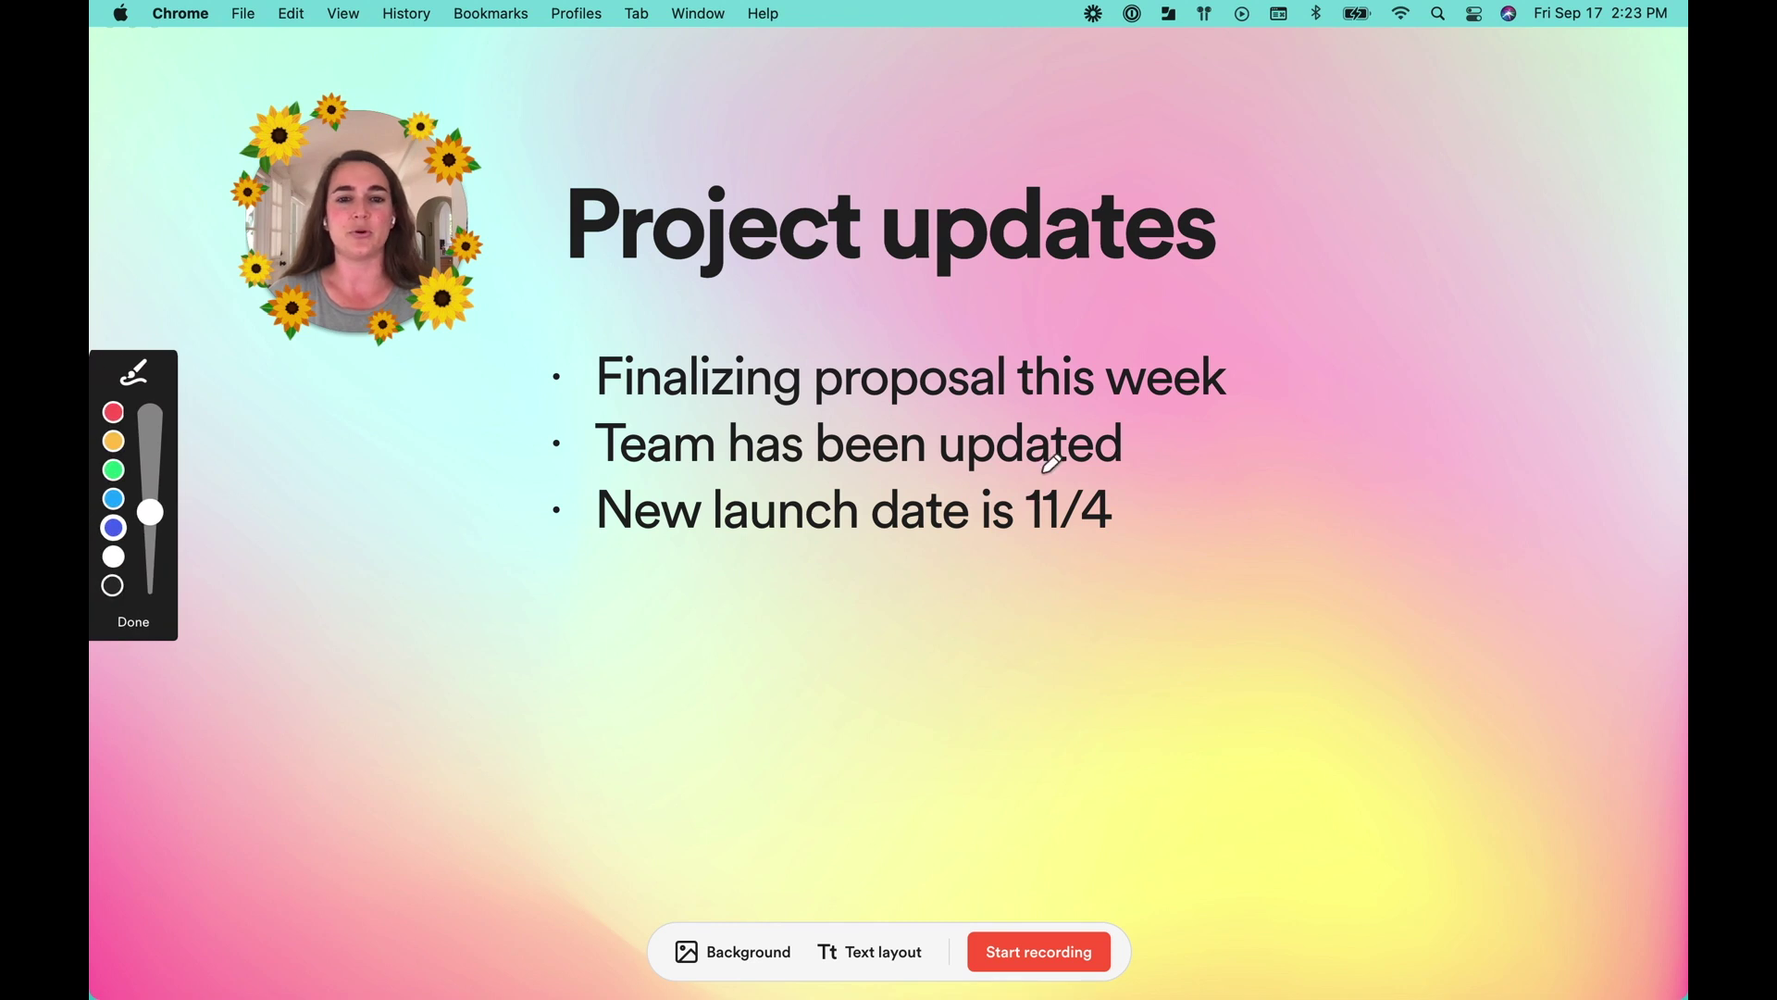
mouse_move(1050, 472)
left_mouse_down()
mouse_move(1138, 523)
mouse_move(1050, 474)
left_mouse_up()
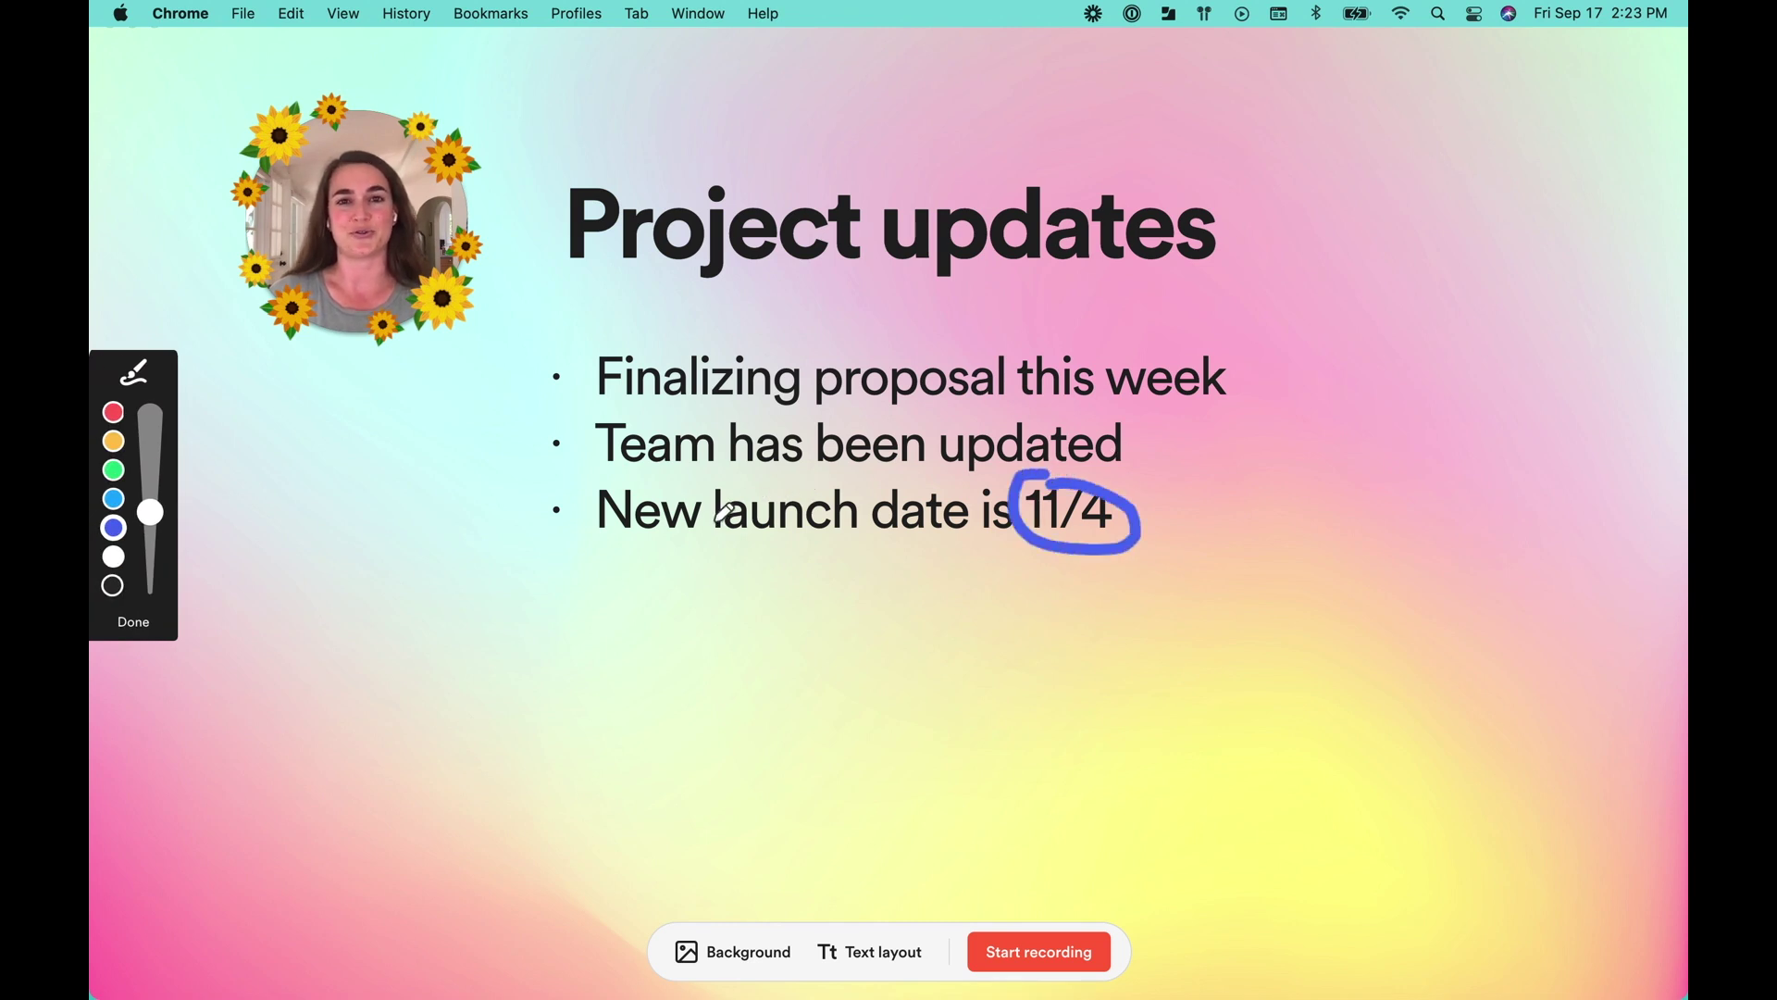
left_click(129, 621)
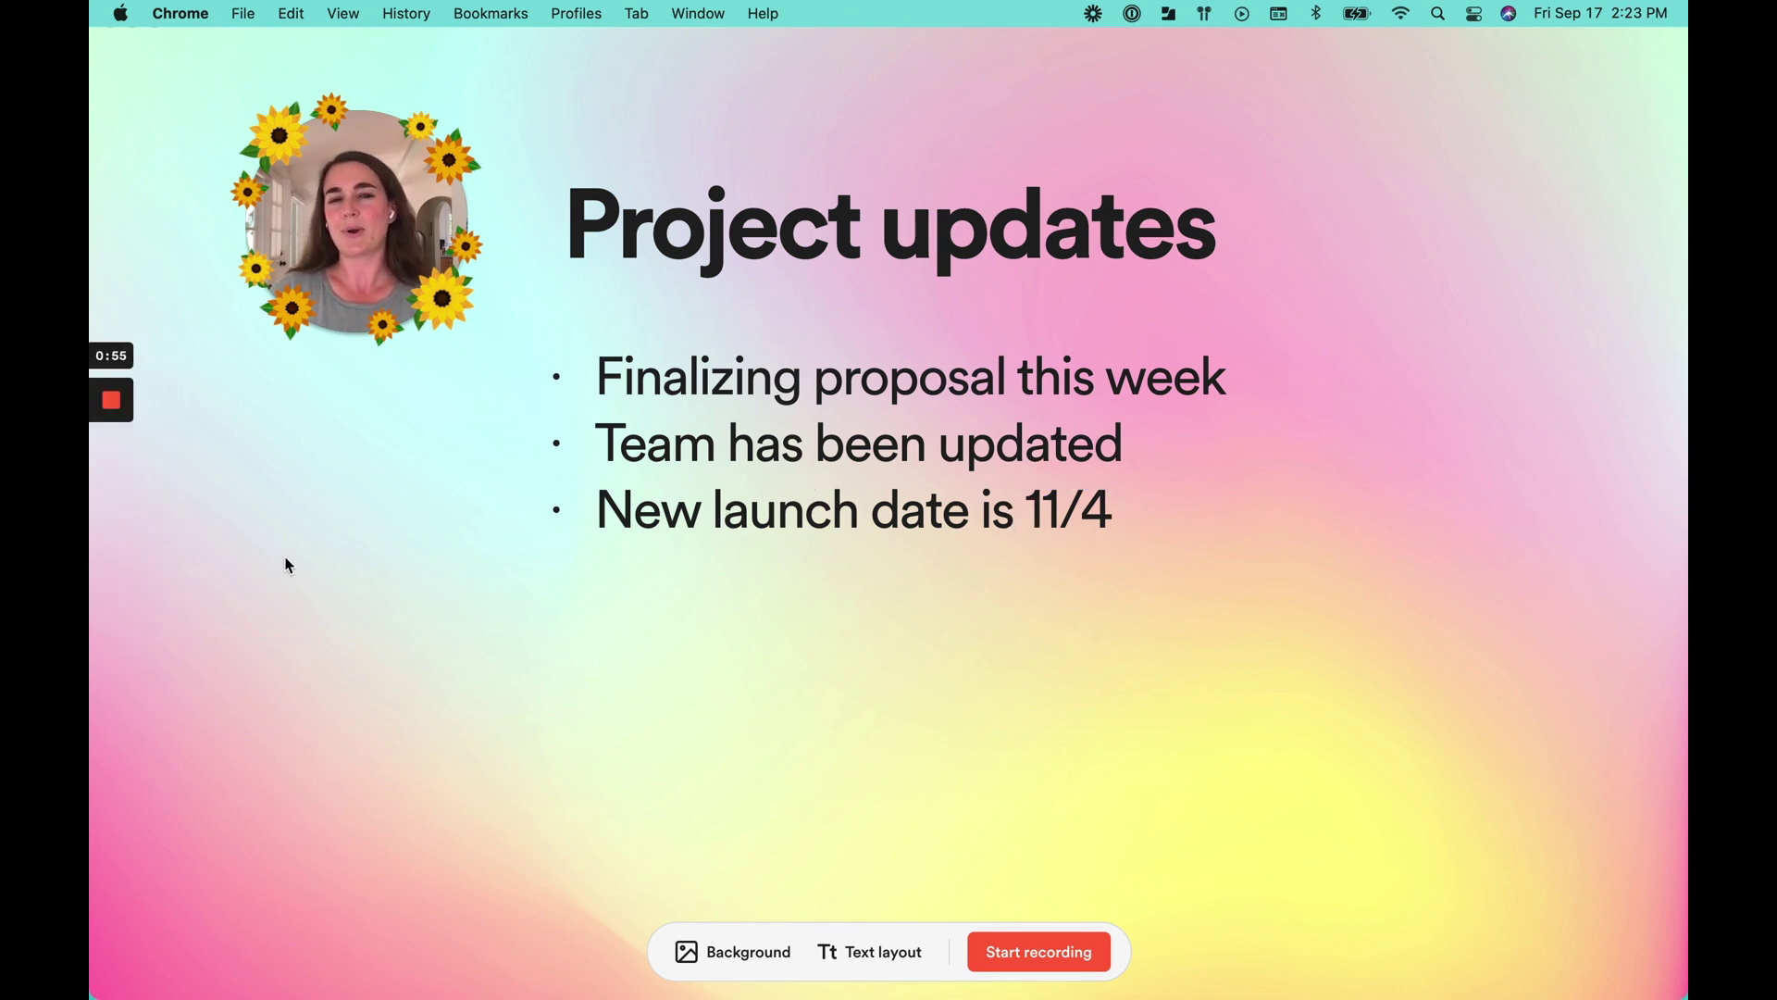
- Stop the recording and retitle the video 'Project updates!' on its share page
left_click(111, 401)
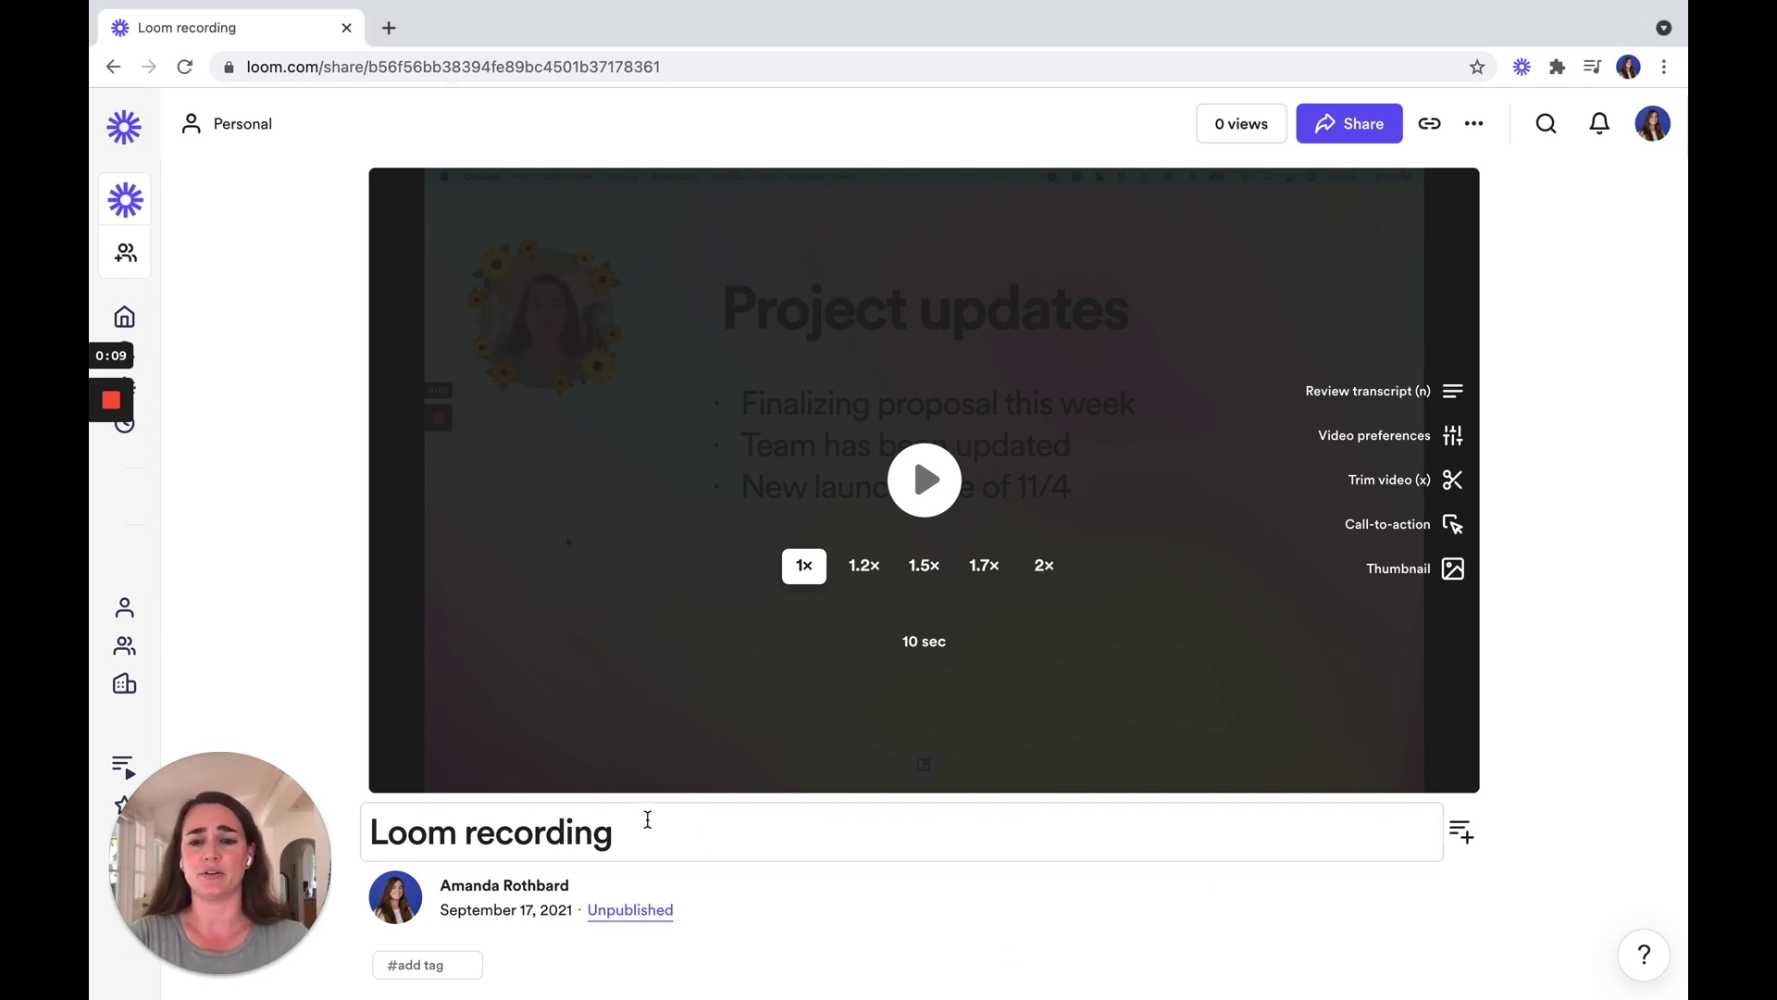
left_click(663, 835)
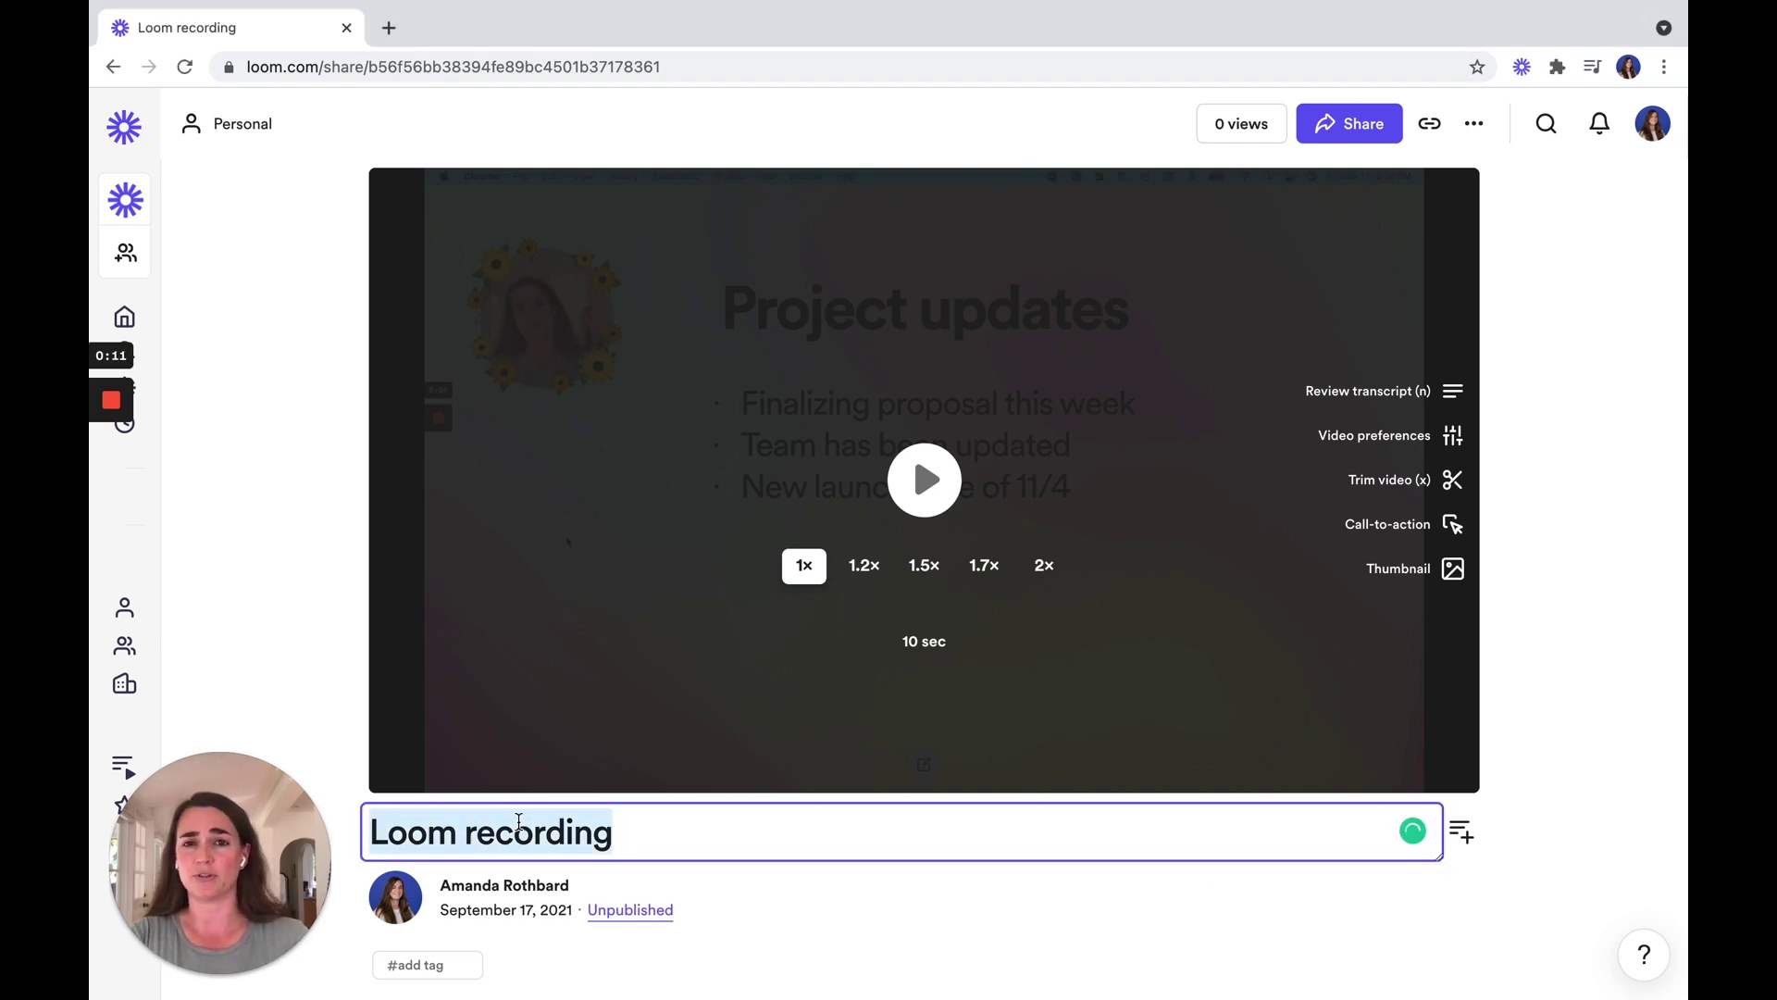
type("Project upda")
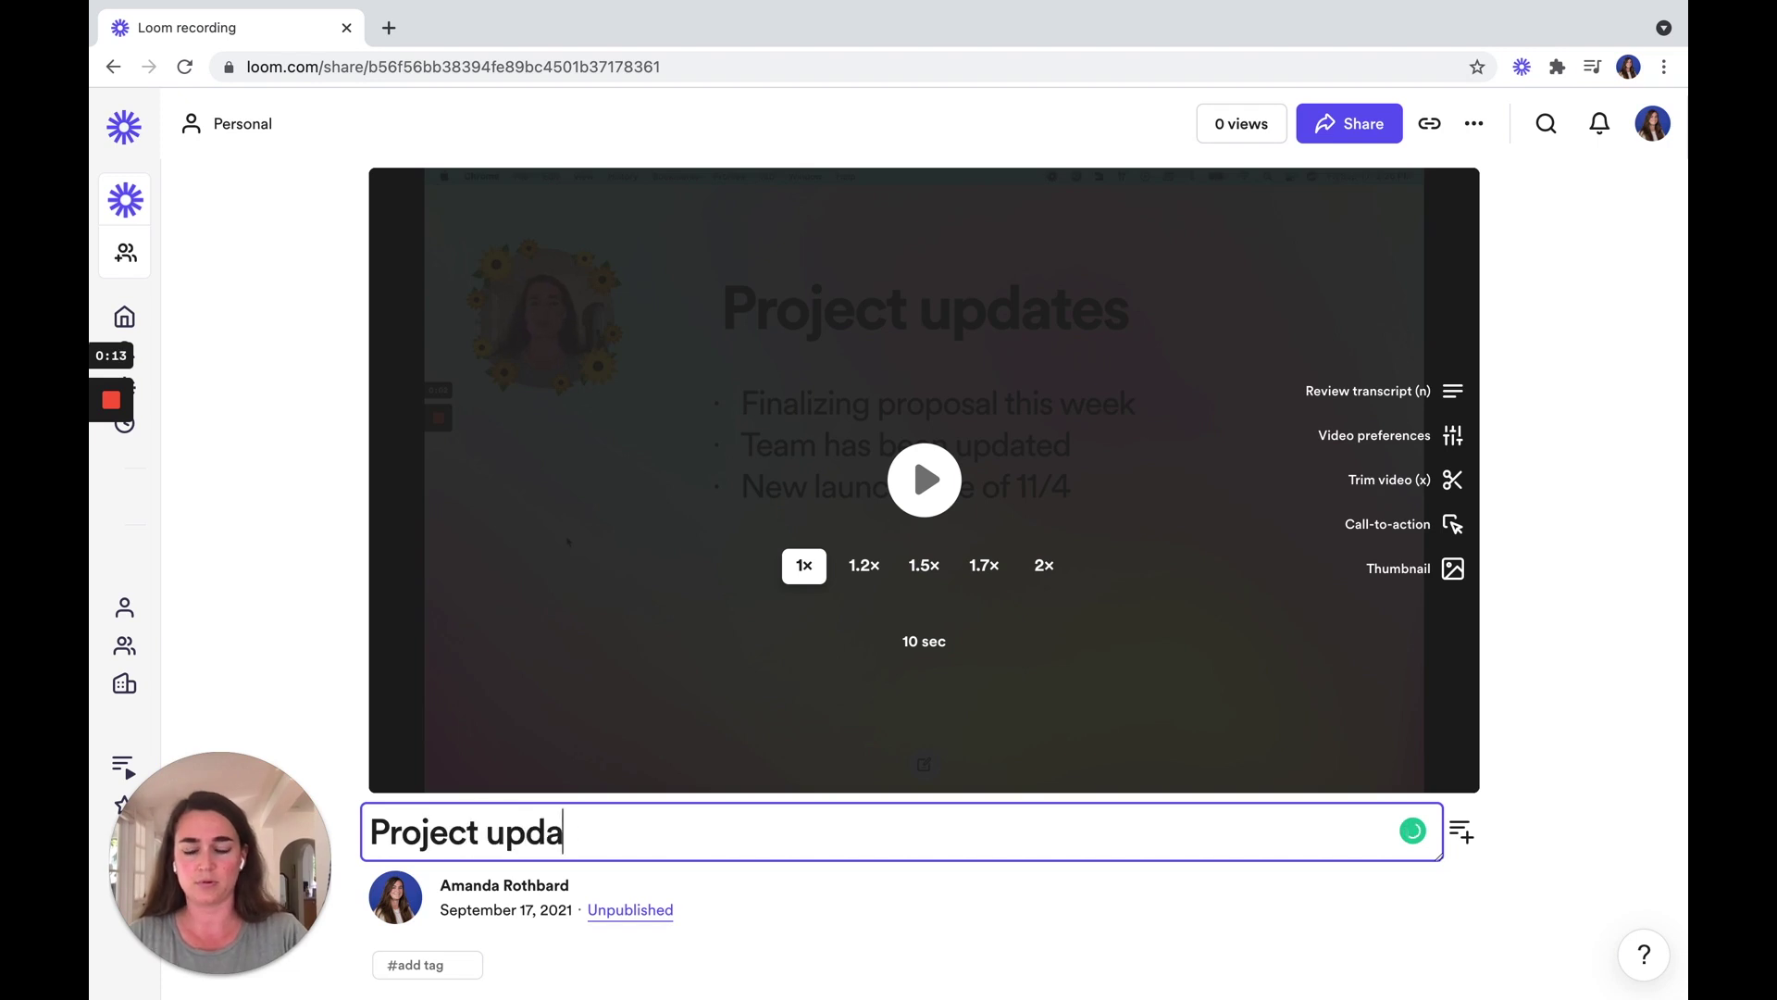
type("tes!")
- Confirm the 'Project updates!' title and enable Comments and Emoji Reactions in video preferences
left_click(1638, 580)
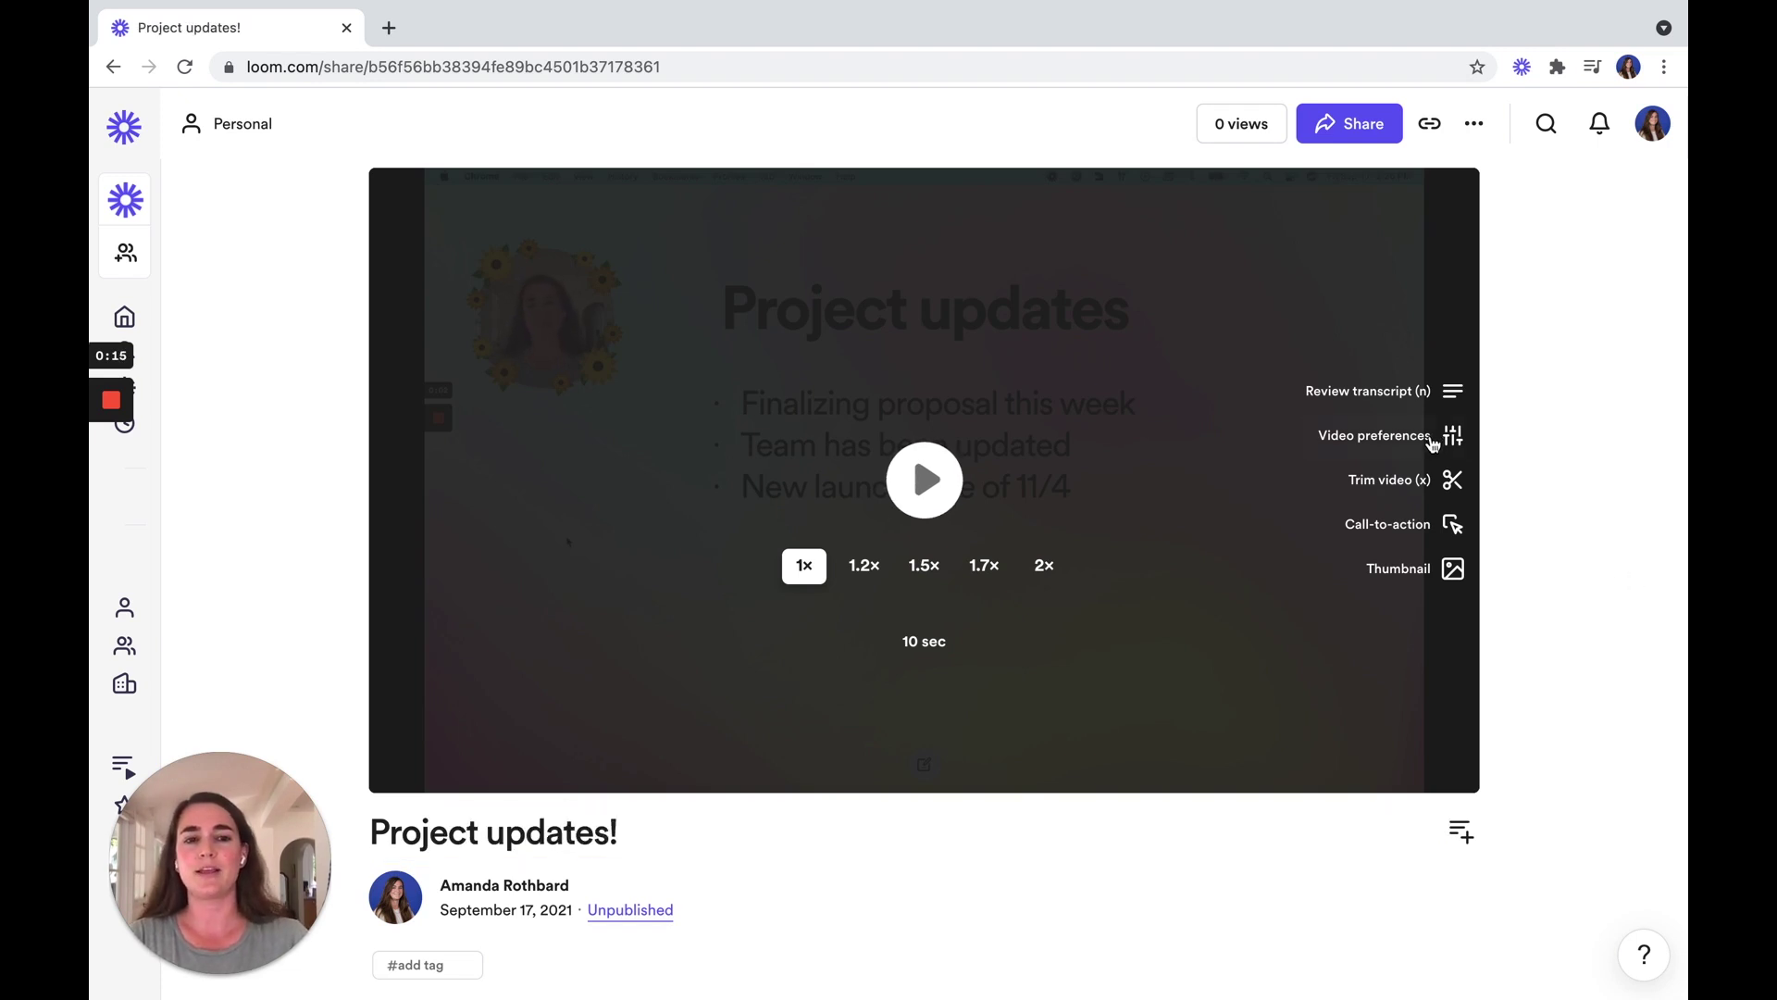
left_click(1408, 453)
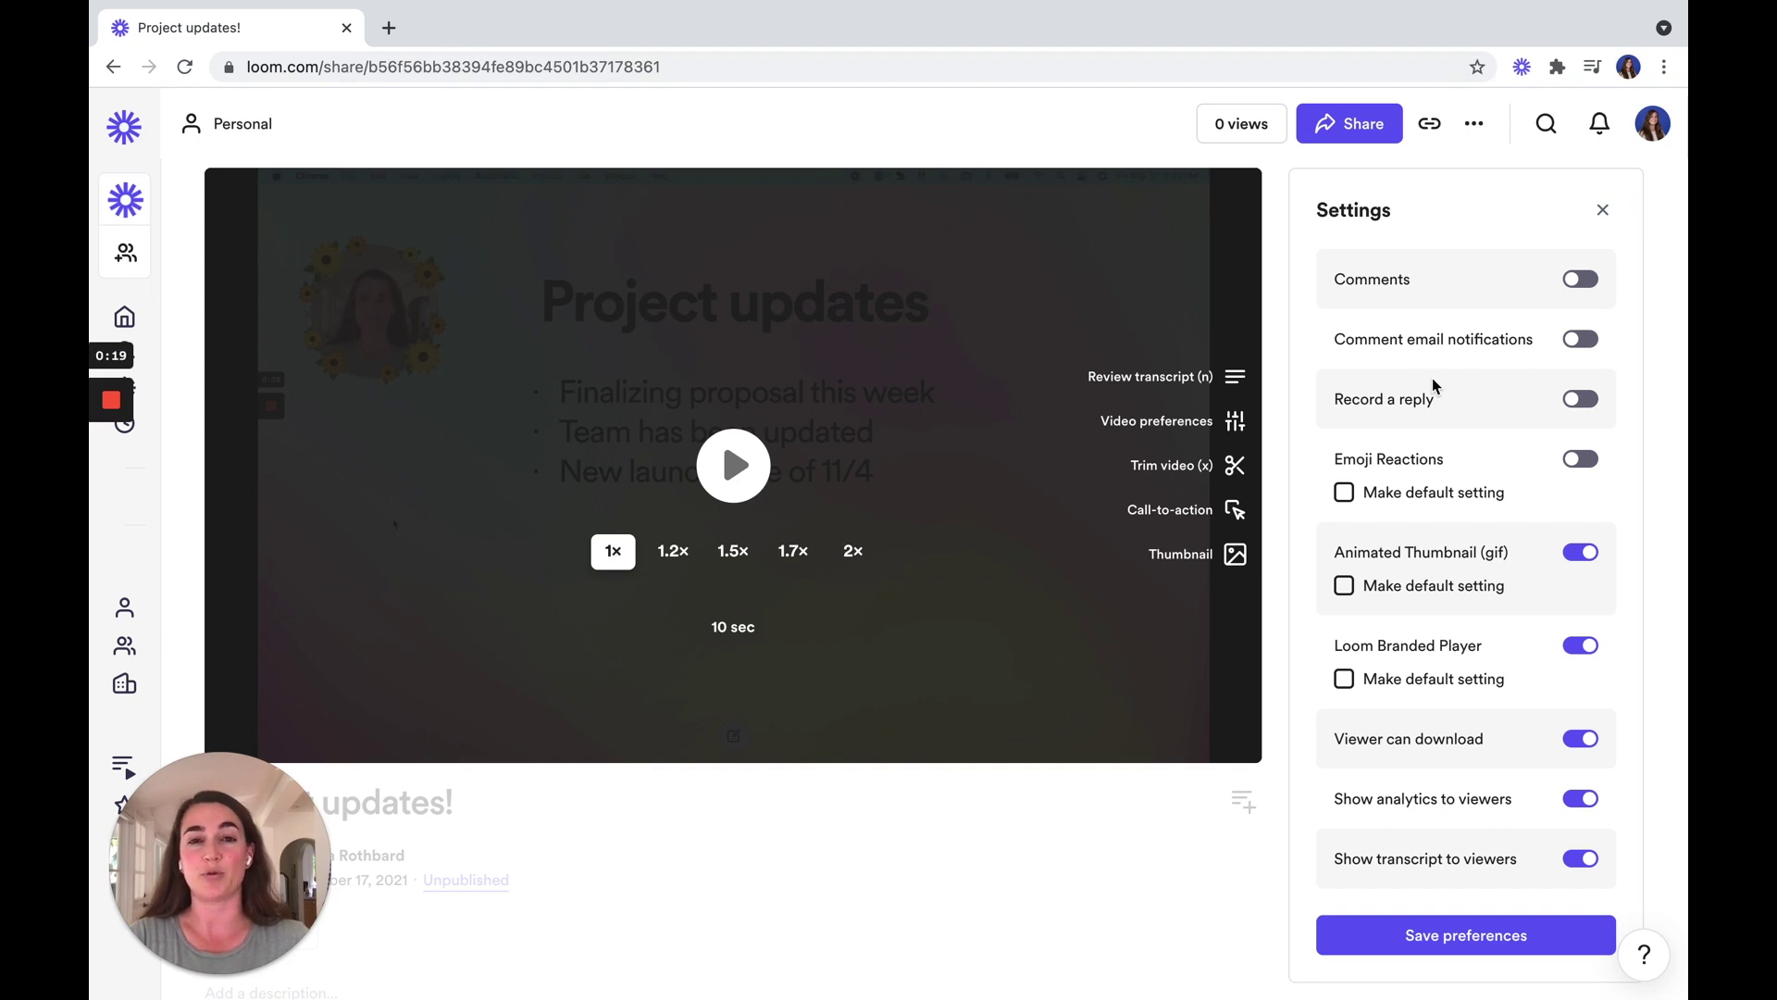
left_click(1583, 279)
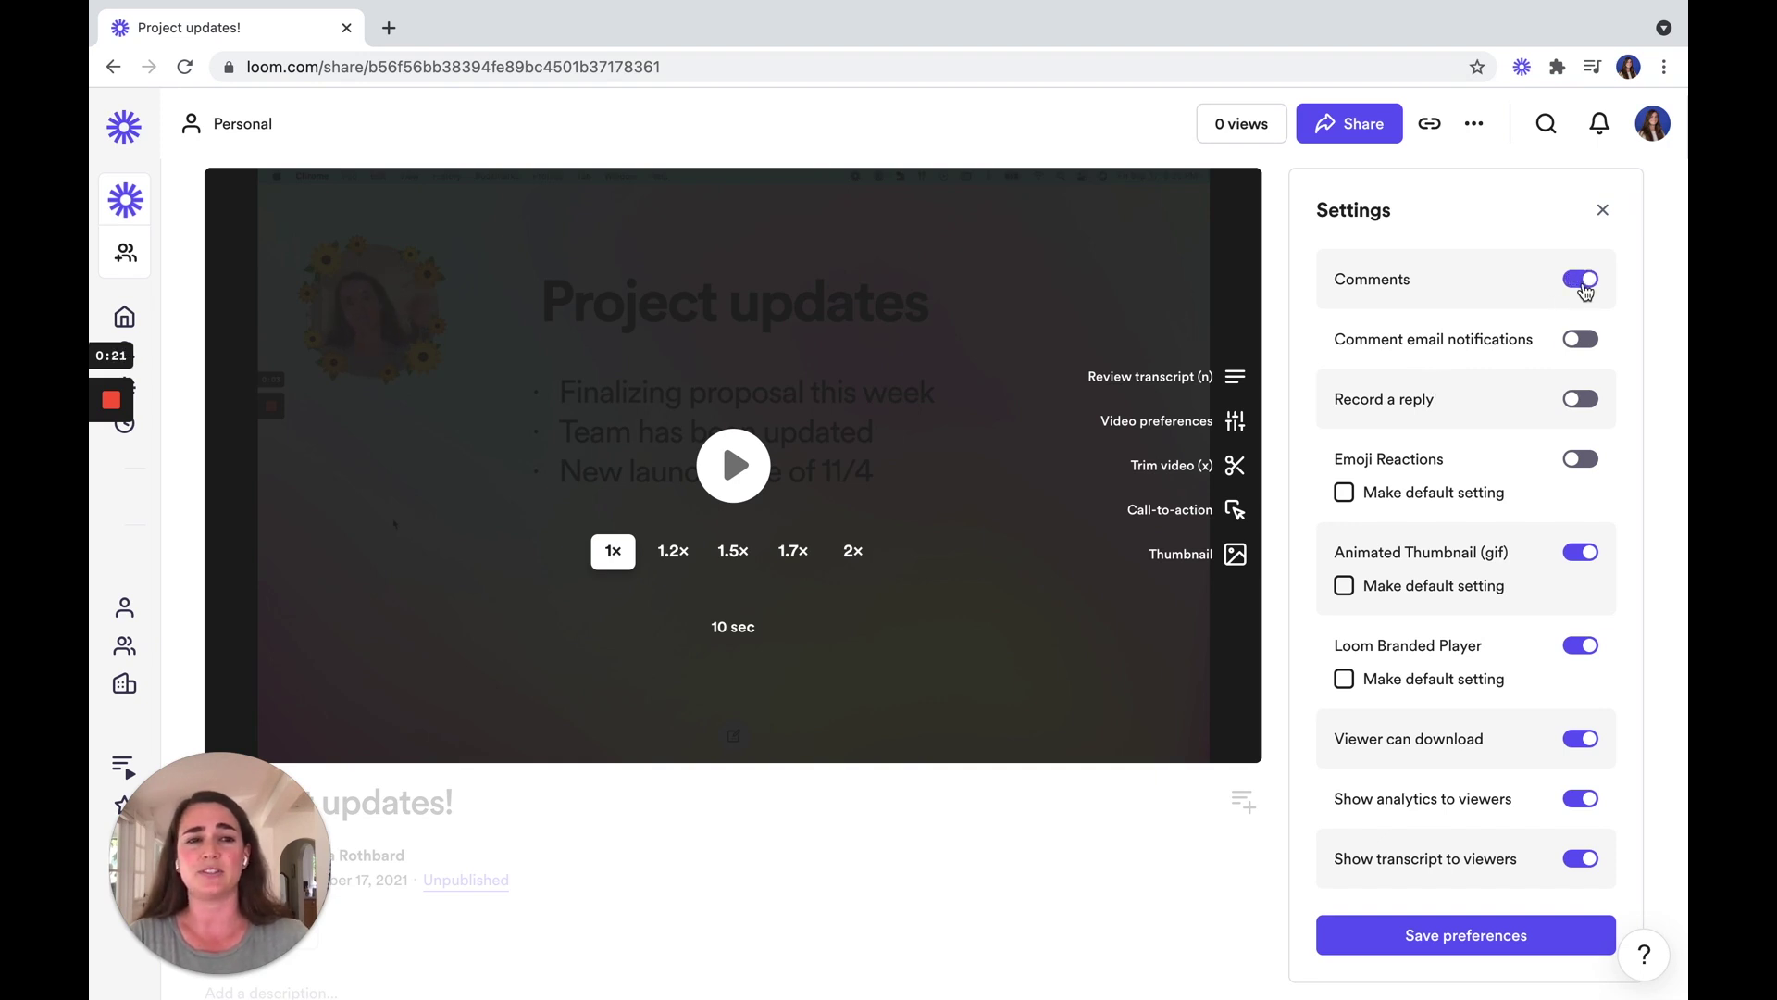
left_click(1583, 460)
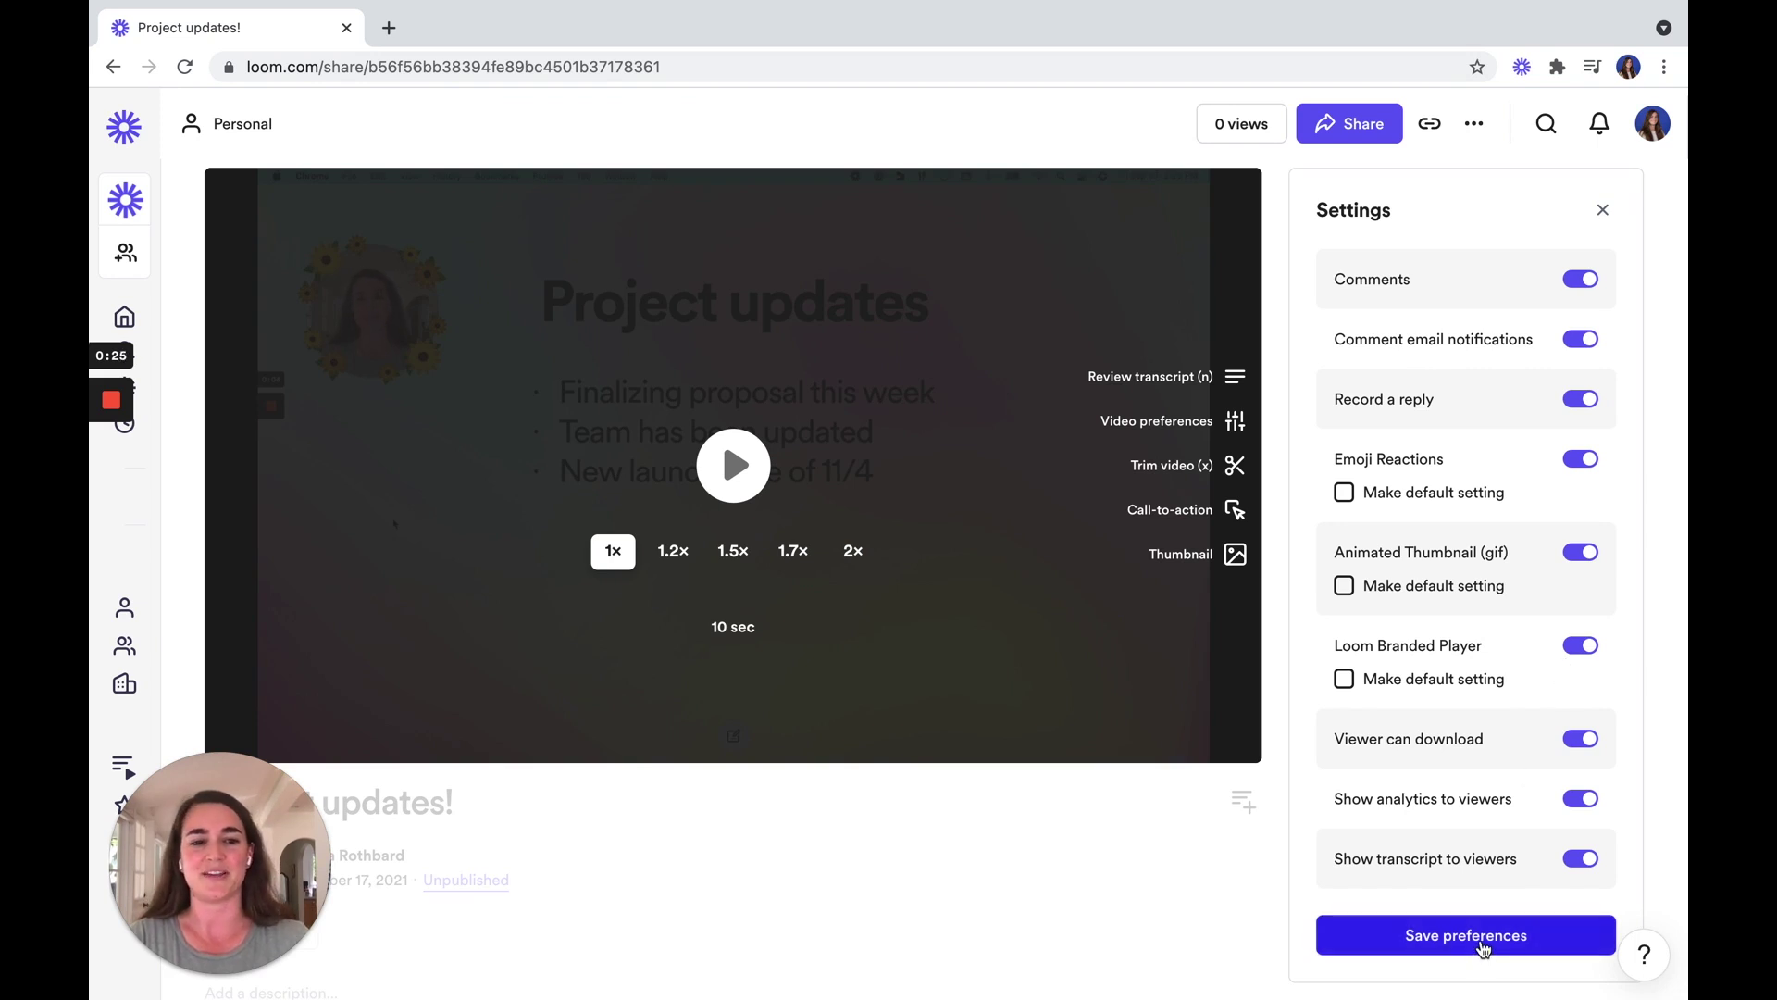
left_click(1481, 937)
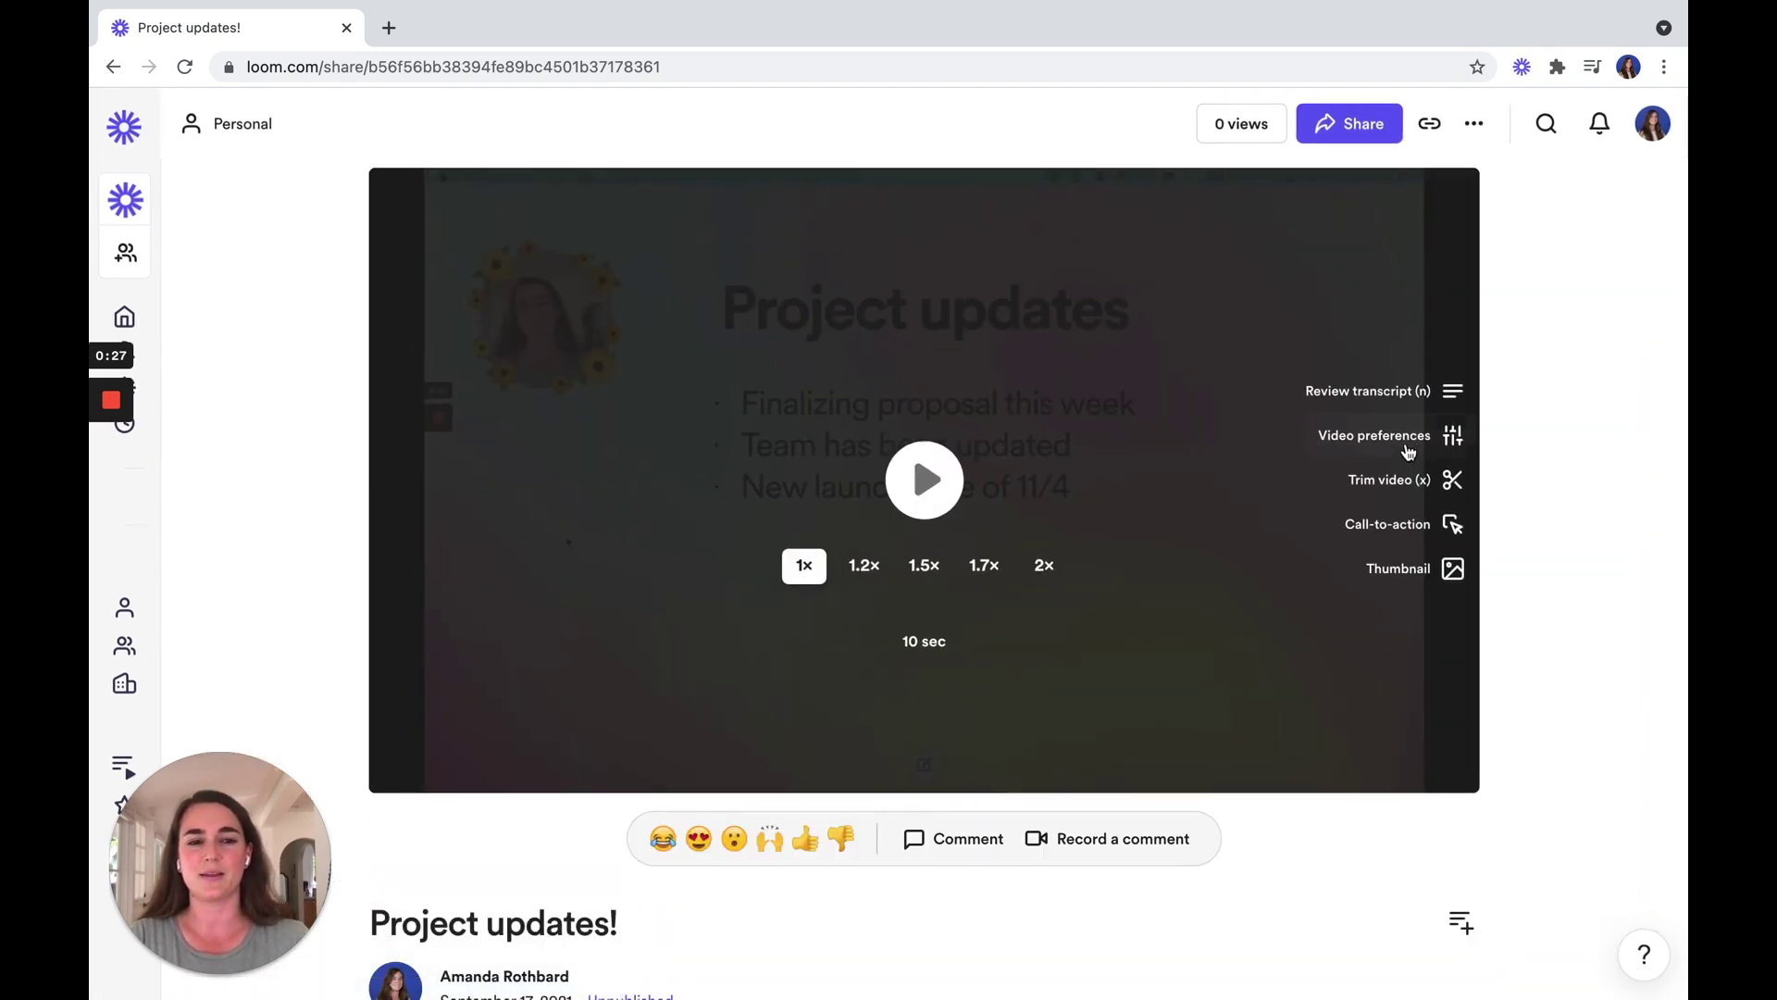
left_click(1397, 483)
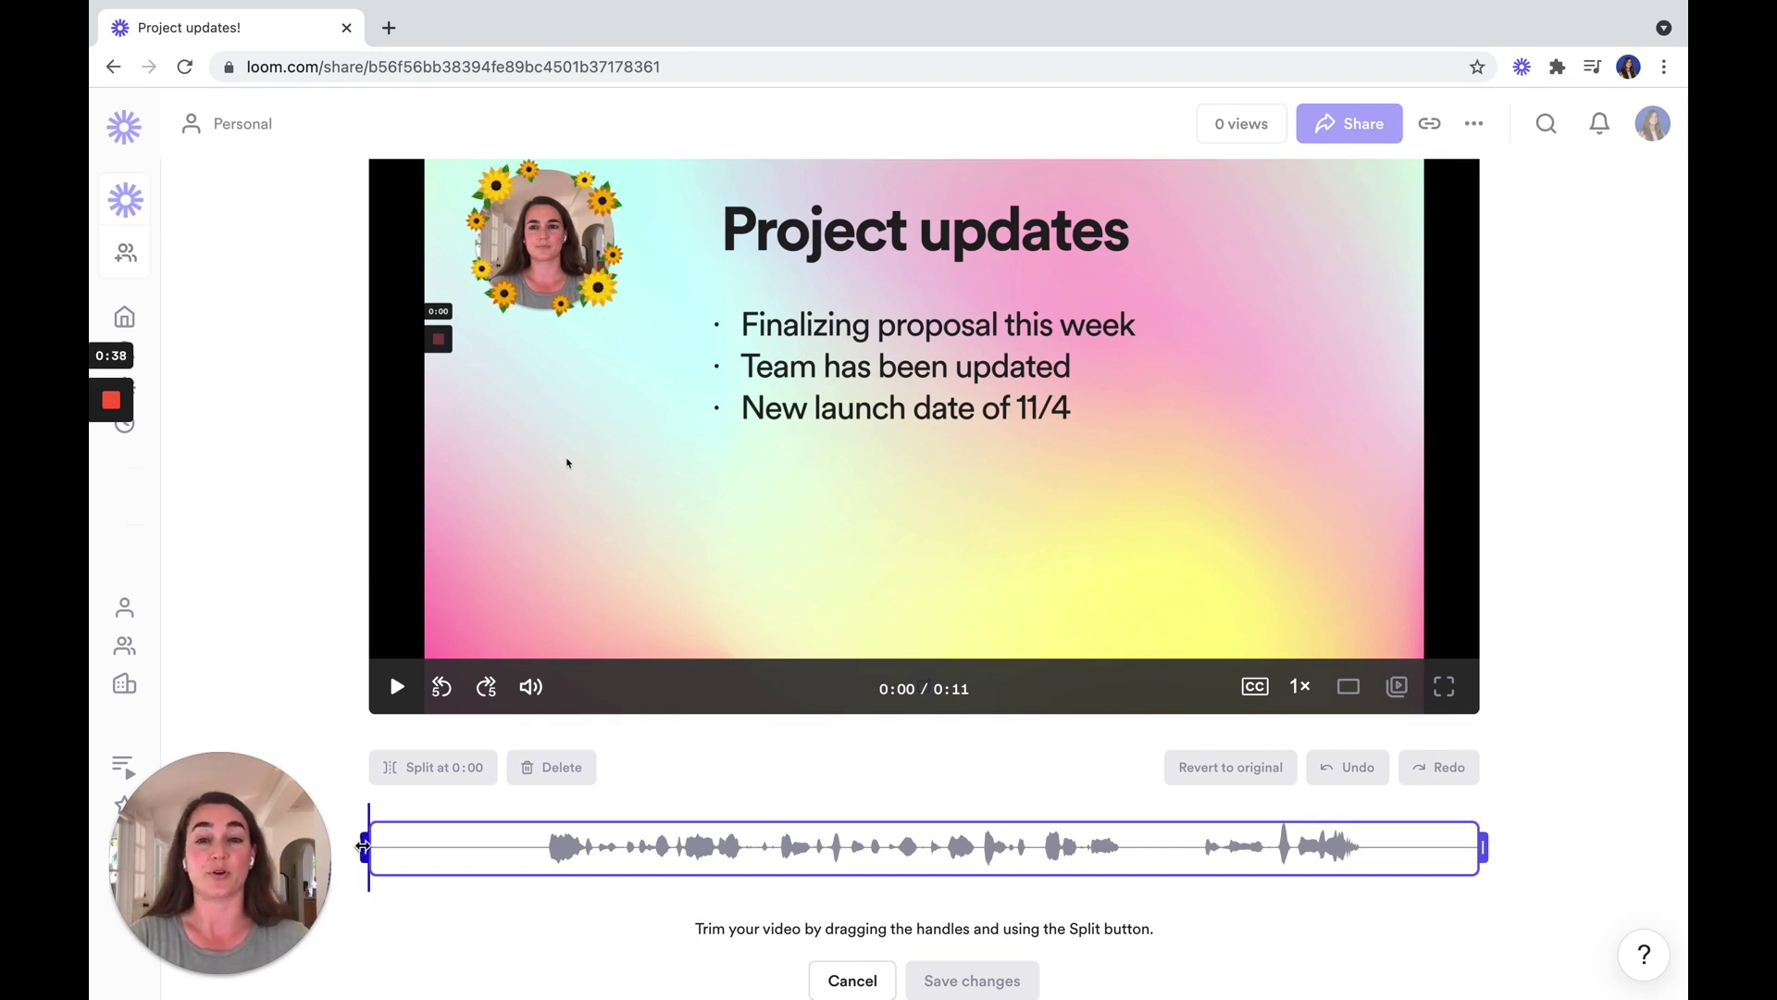
- Trim the video's start to 0:01.2, shortening it to 0:09.6, and save the changes
left_click_drag(412, 845, 507, 845)
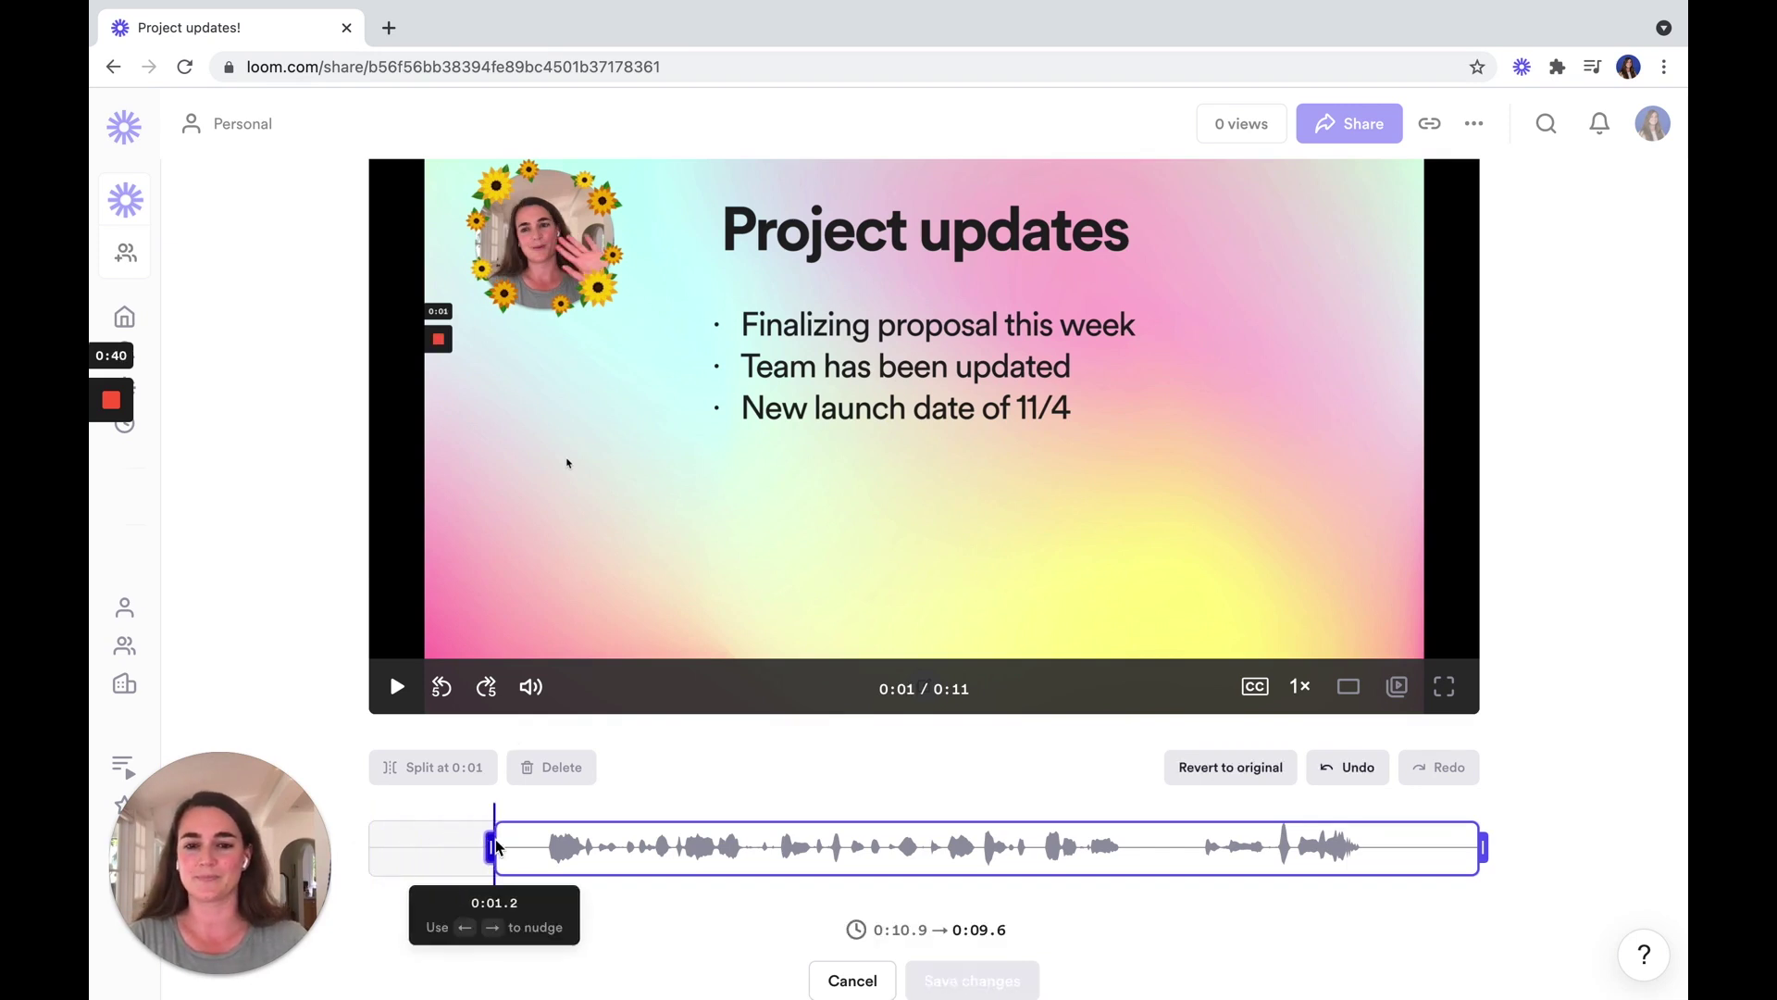
scroll(998, 937, "down", 1)
left_click(969, 950)
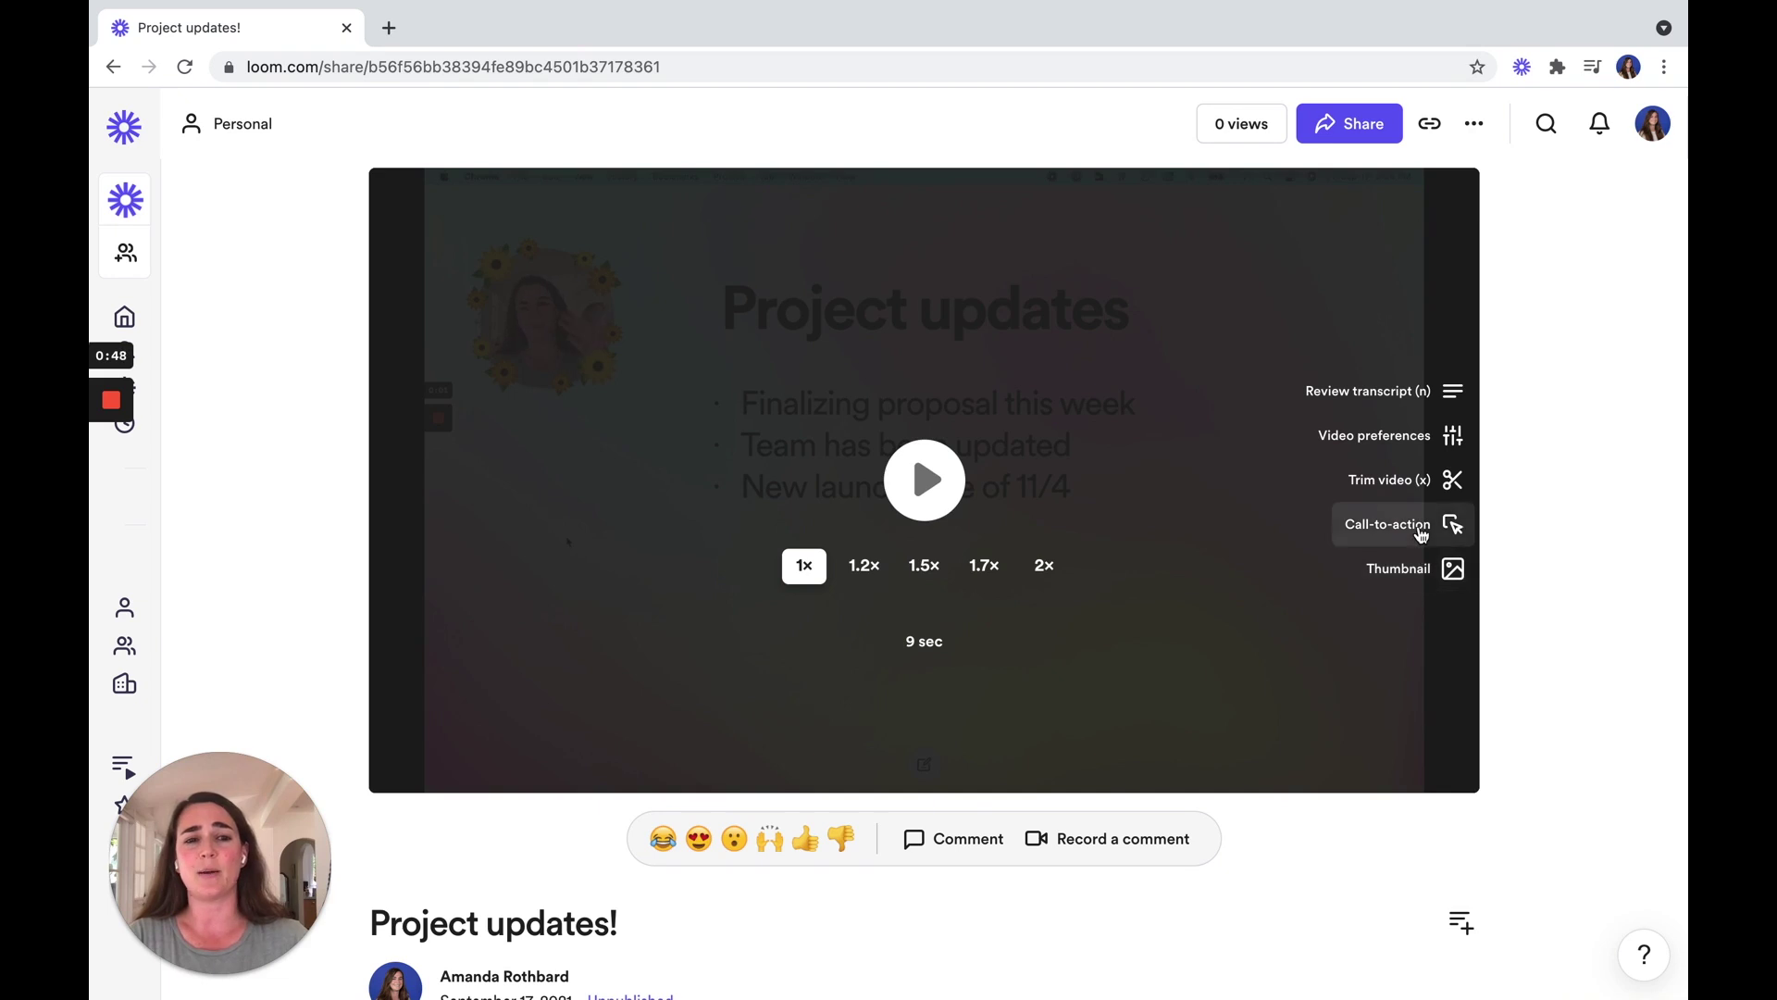
left_click(1460, 525)
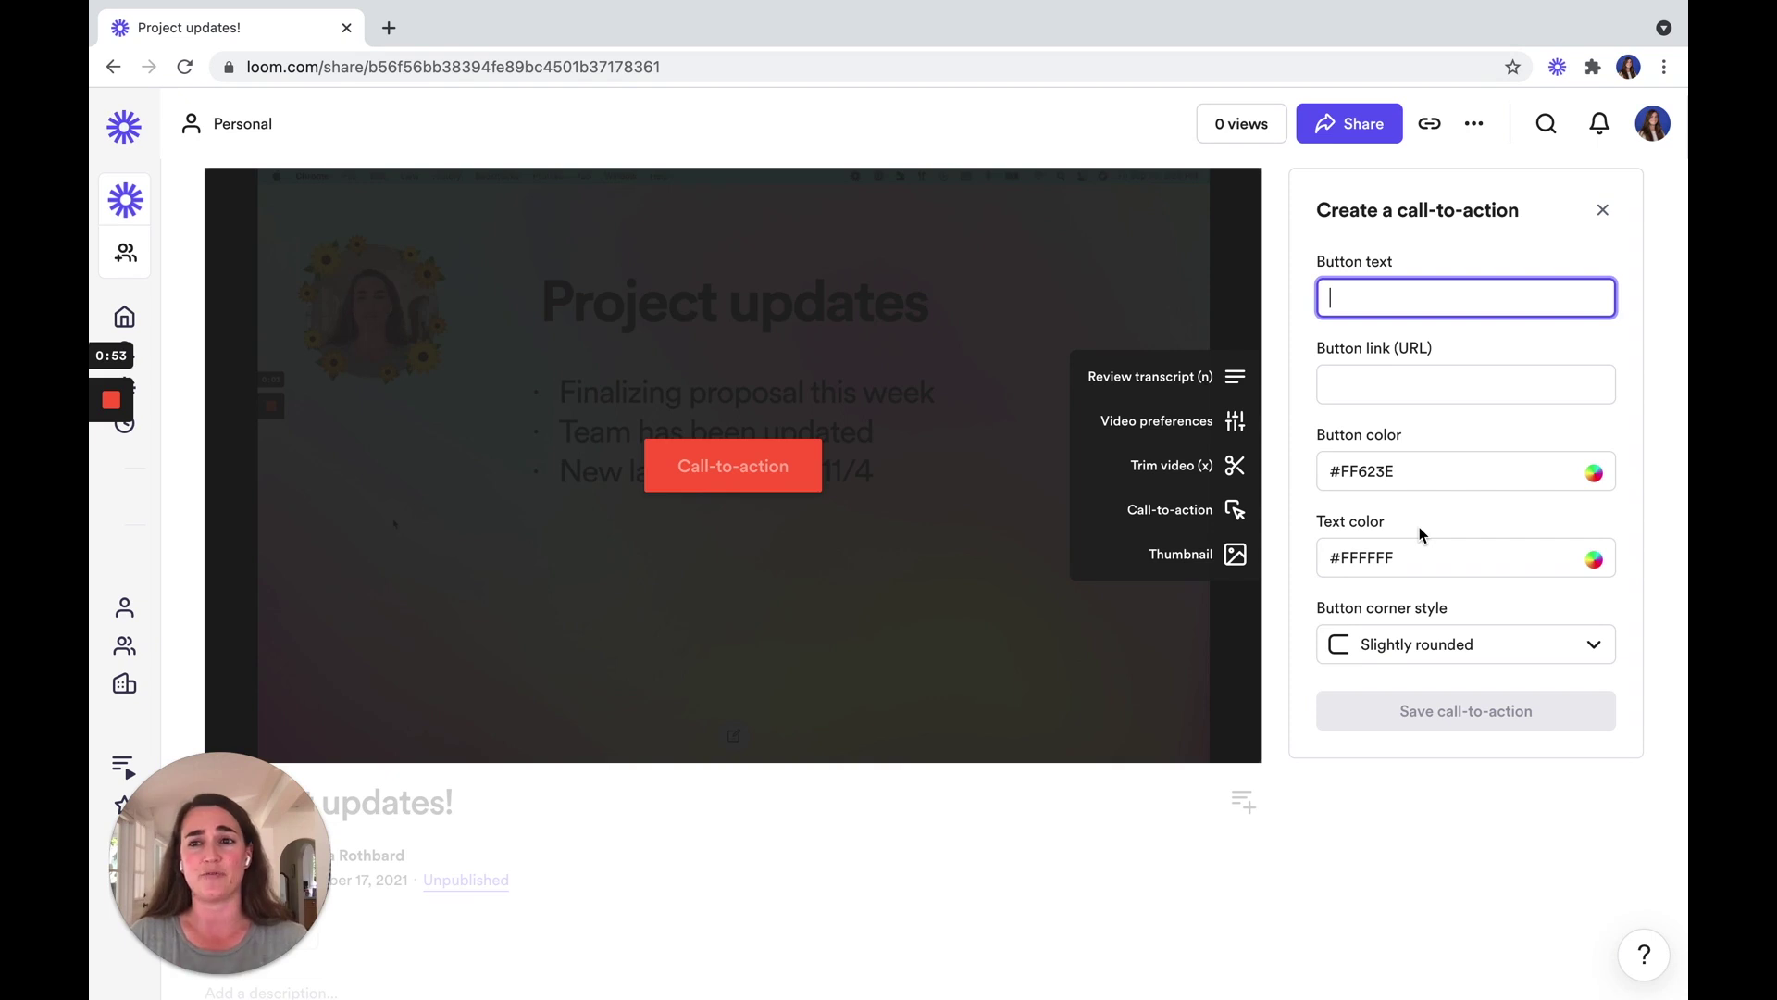
left_click(1602, 211)
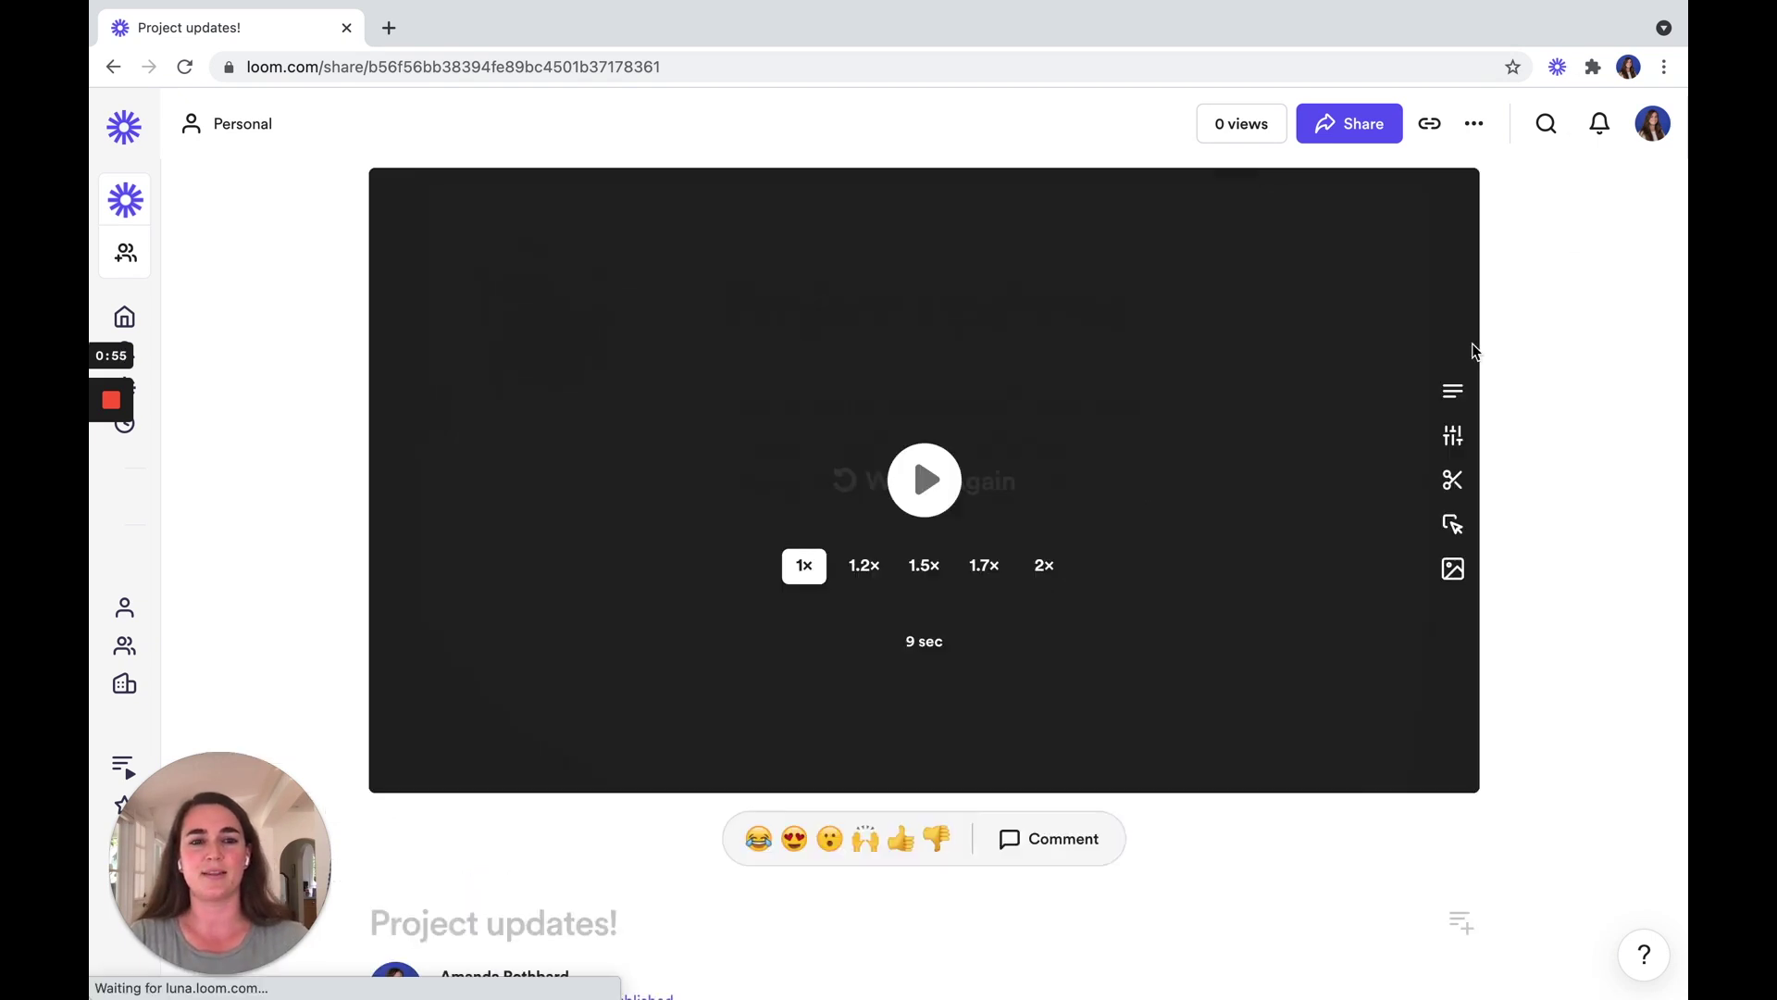
left_click(1453, 569)
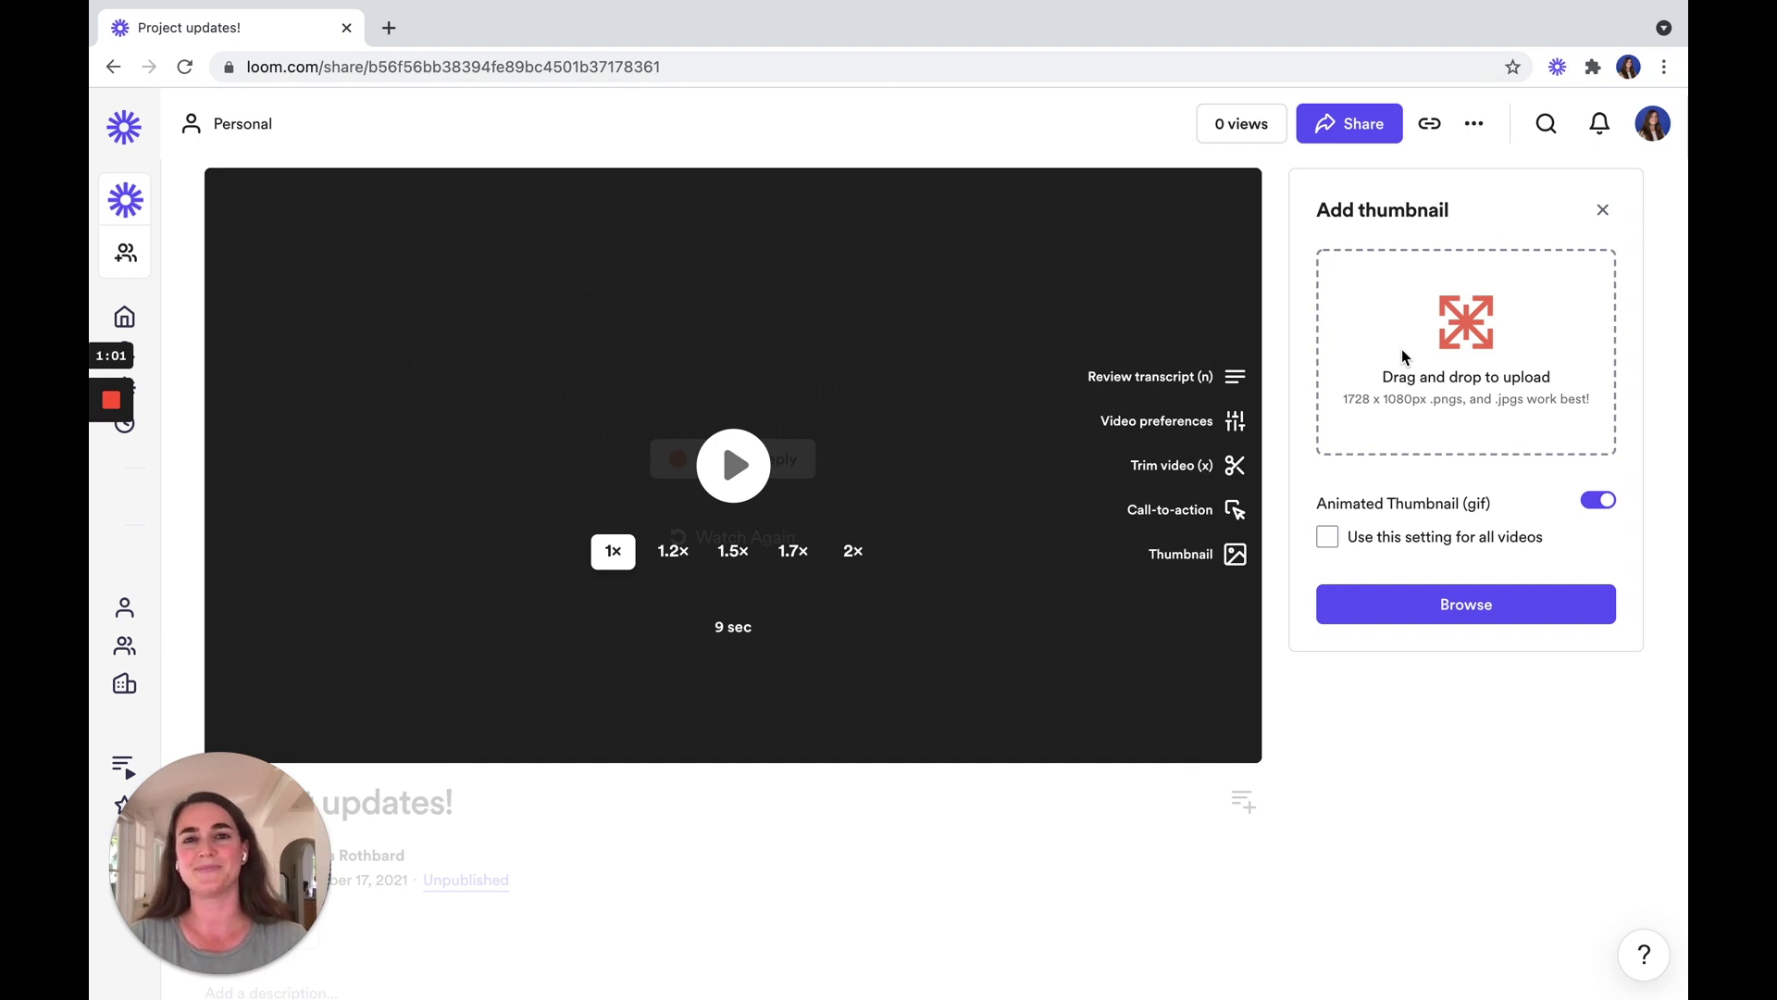
left_click(1603, 209)
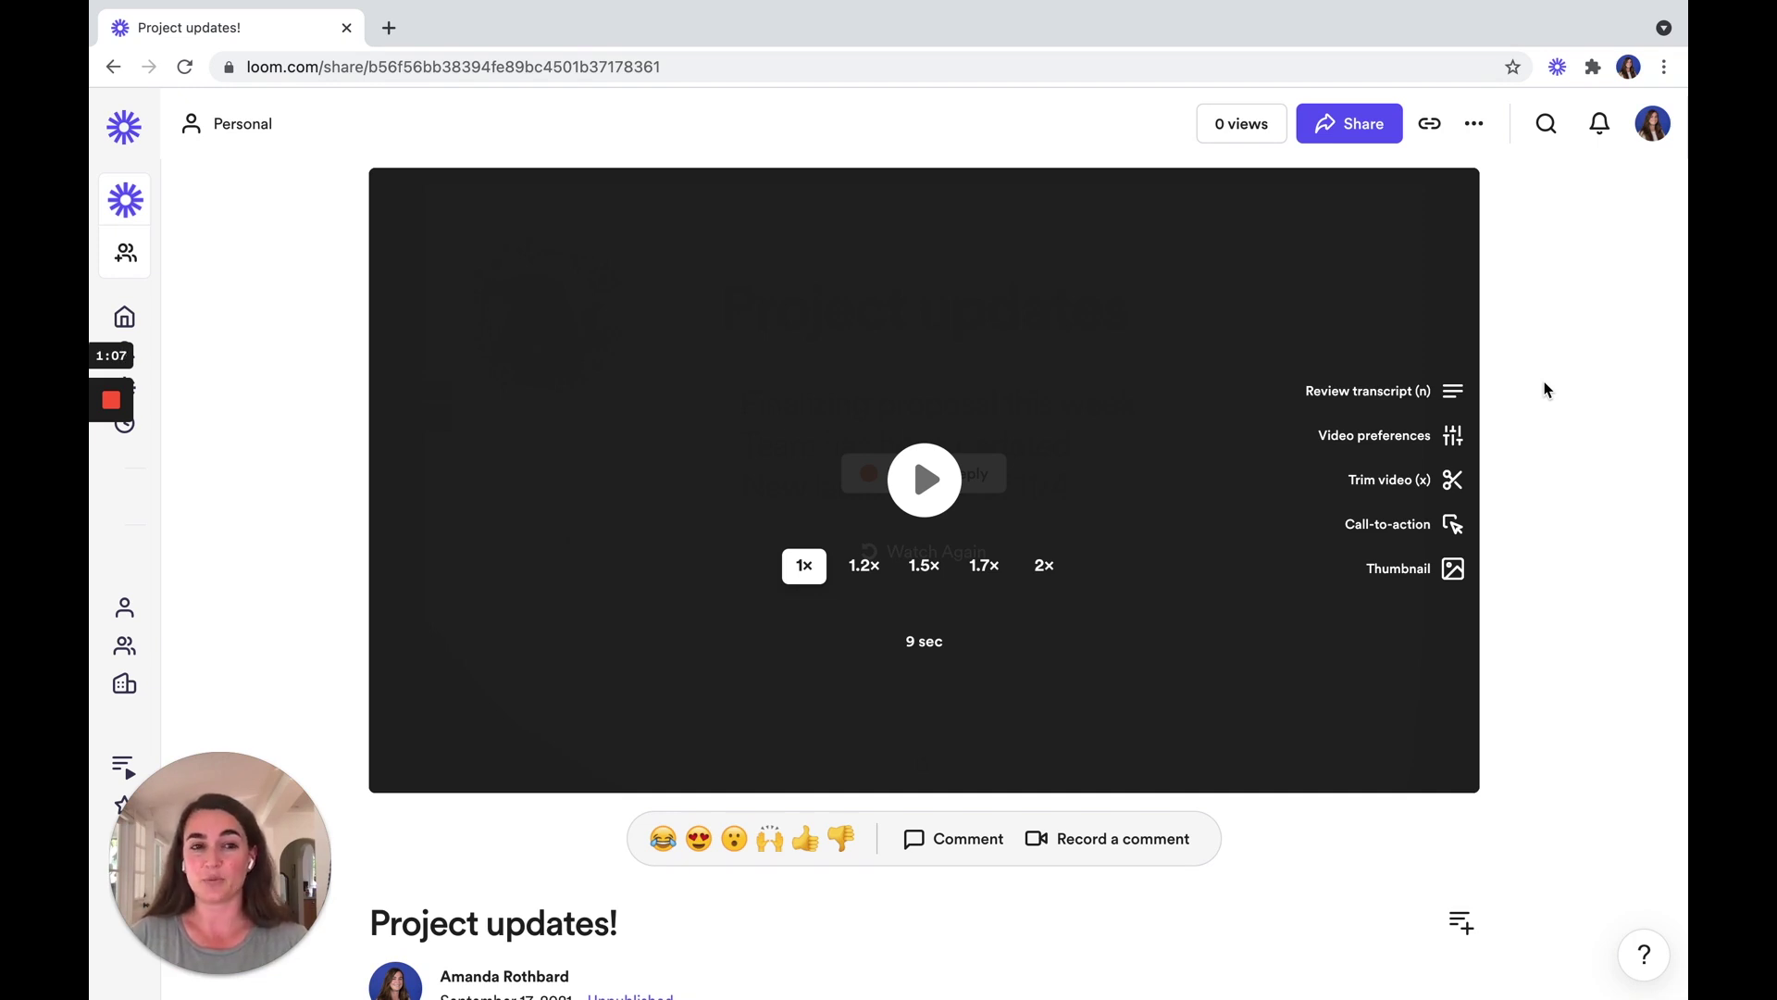
- Copy the video's share link, load it in a new browser tab, and return to the original tab
left_click(1430, 126)
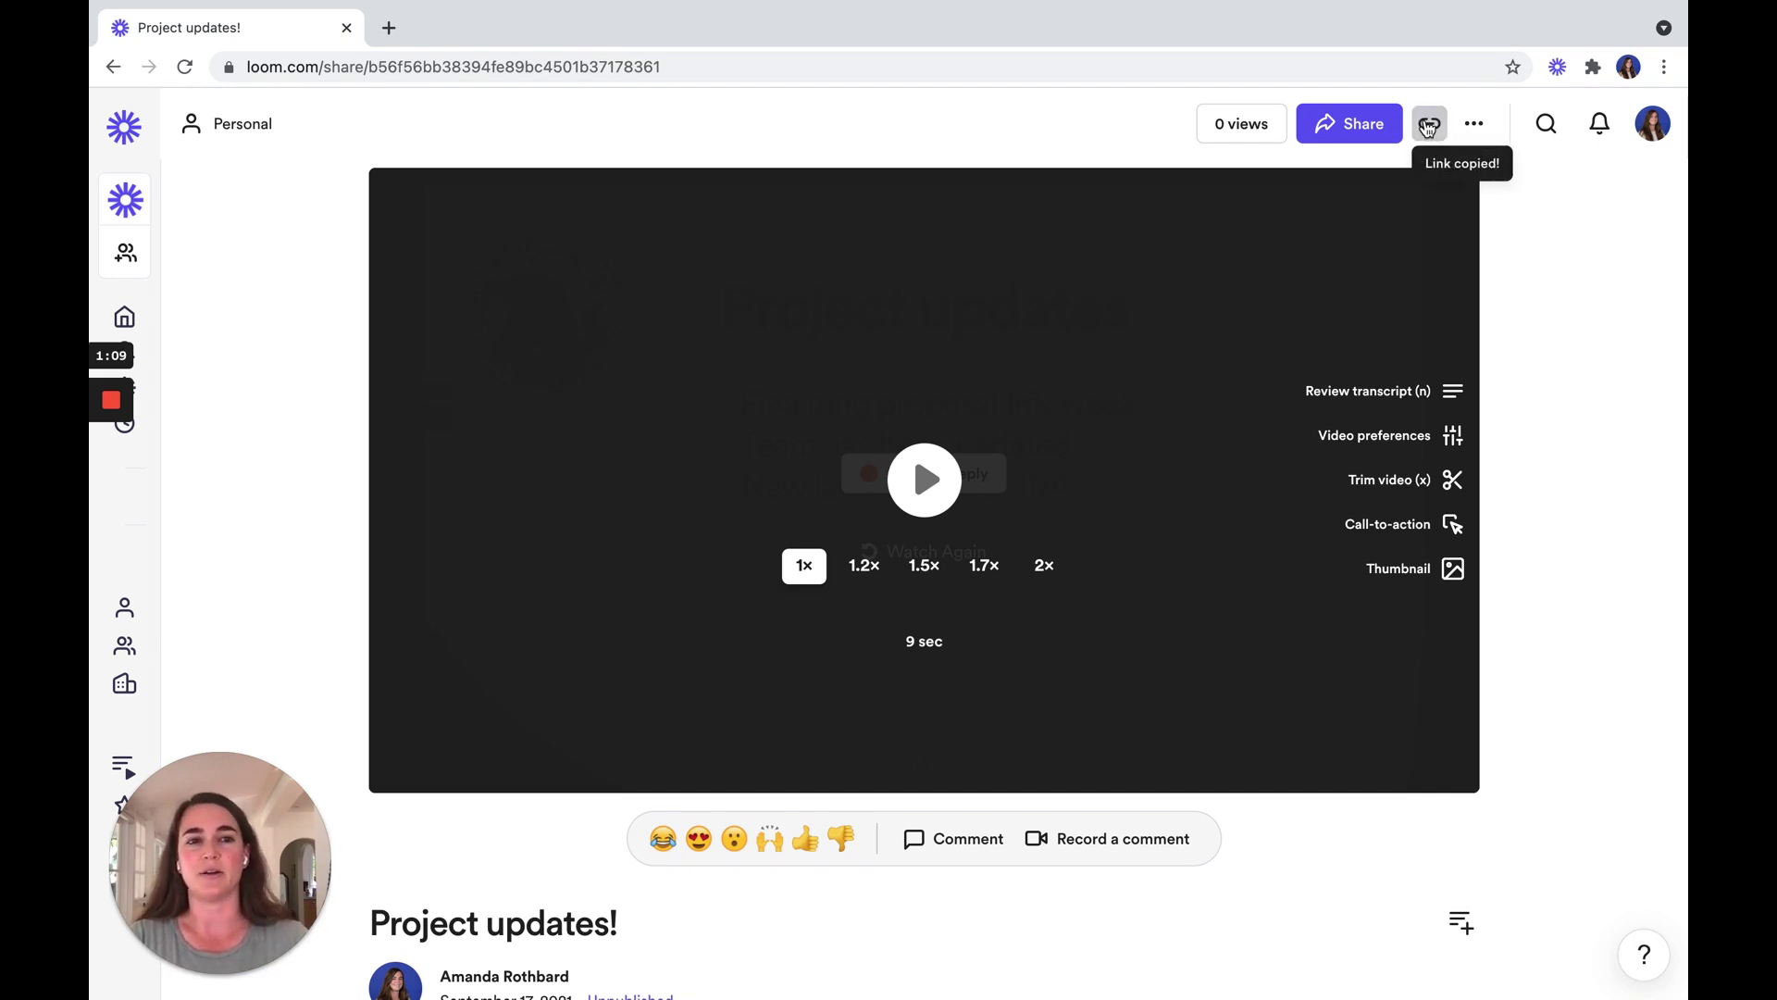
left_click(388, 28)
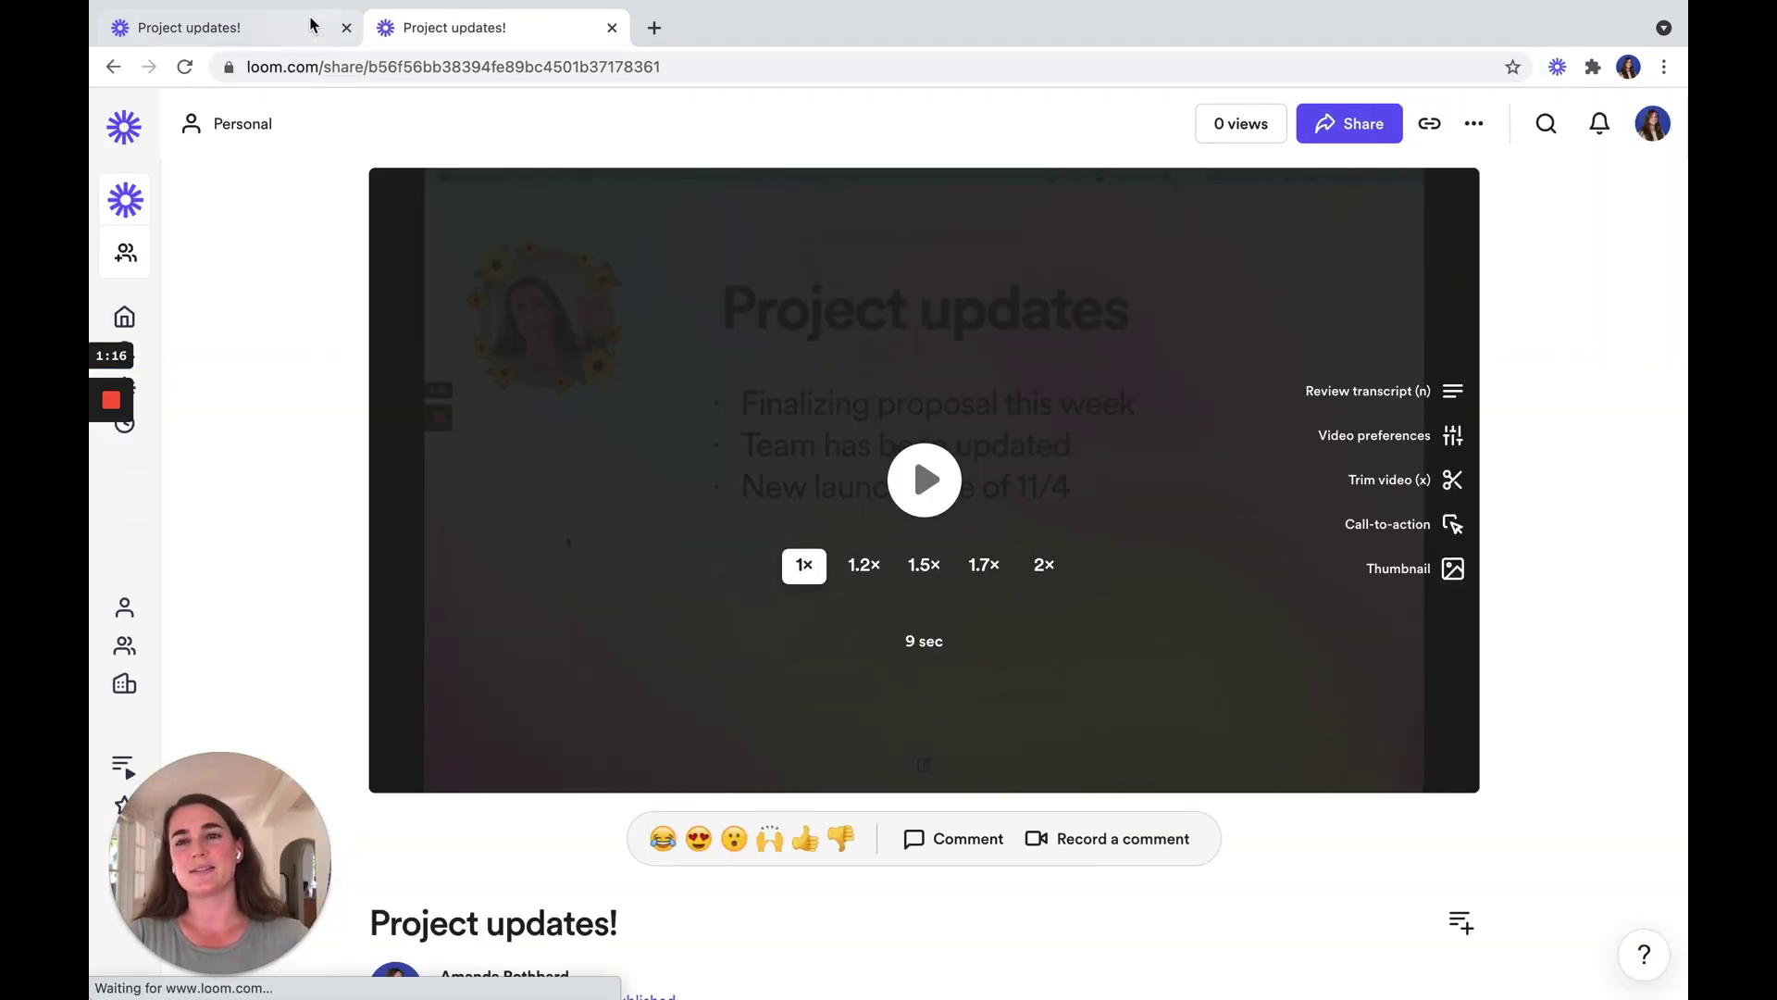
left_click(283, 27)
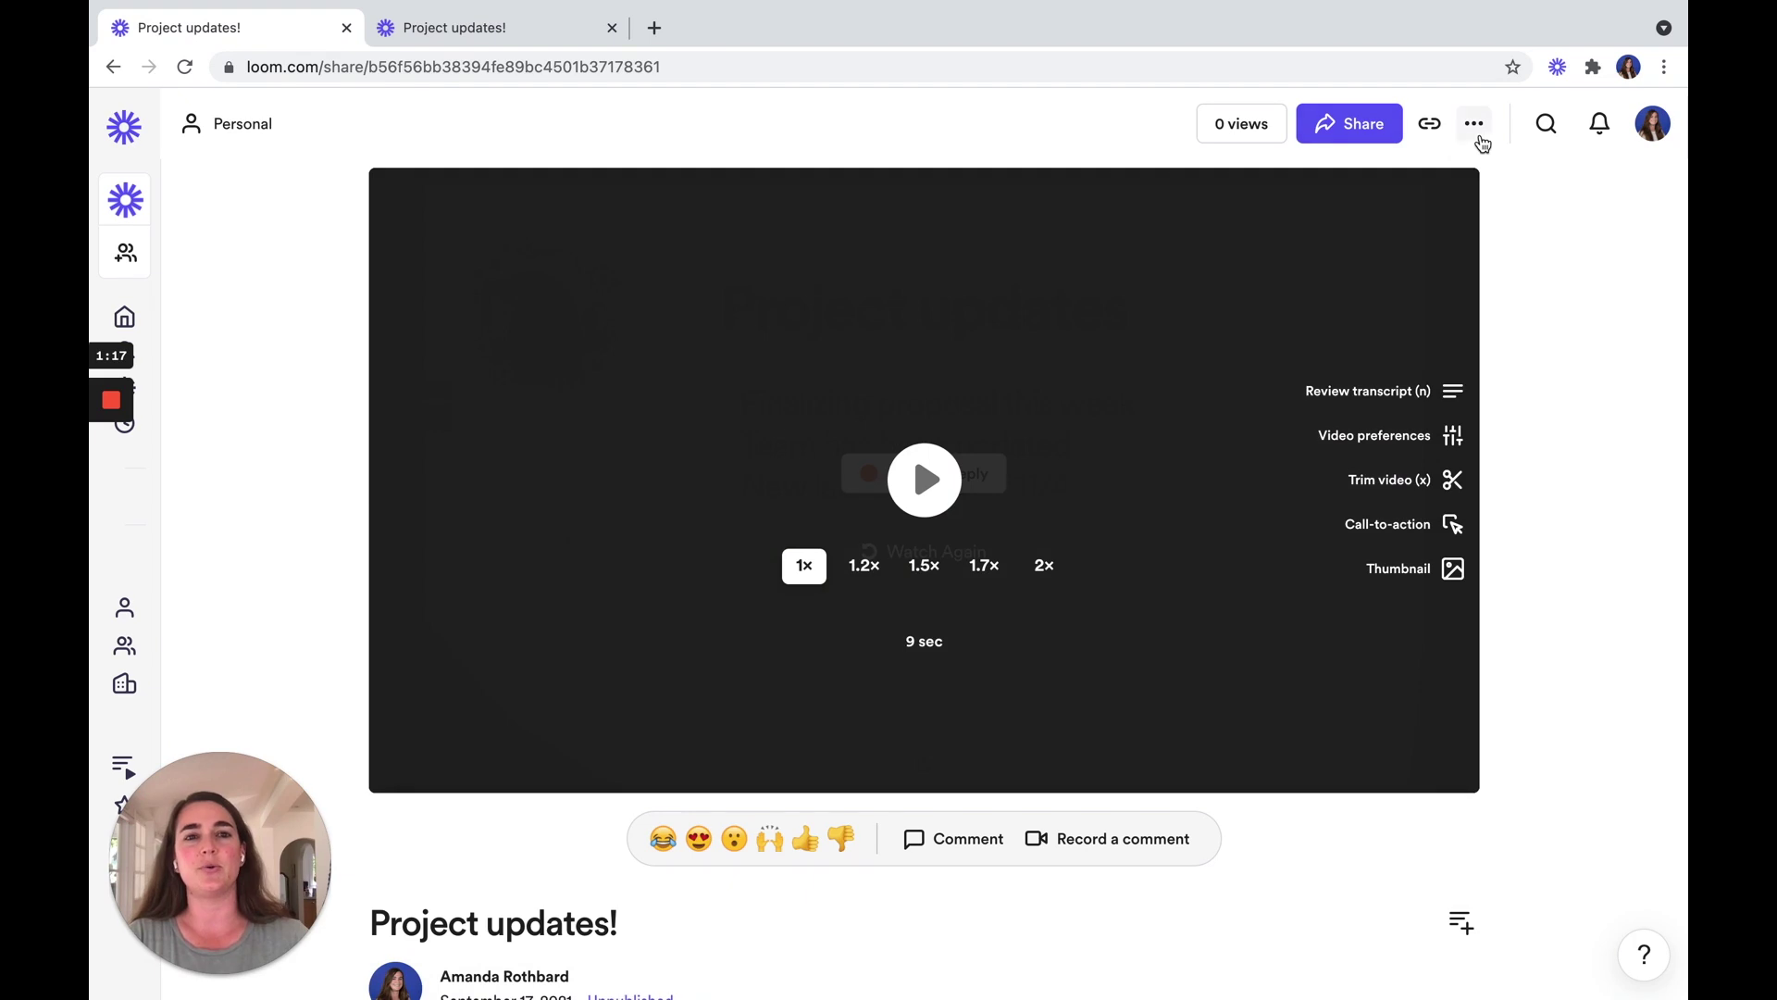
- Open the video's Share dialog and expand the link access settings to More options
left_click(1329, 137)
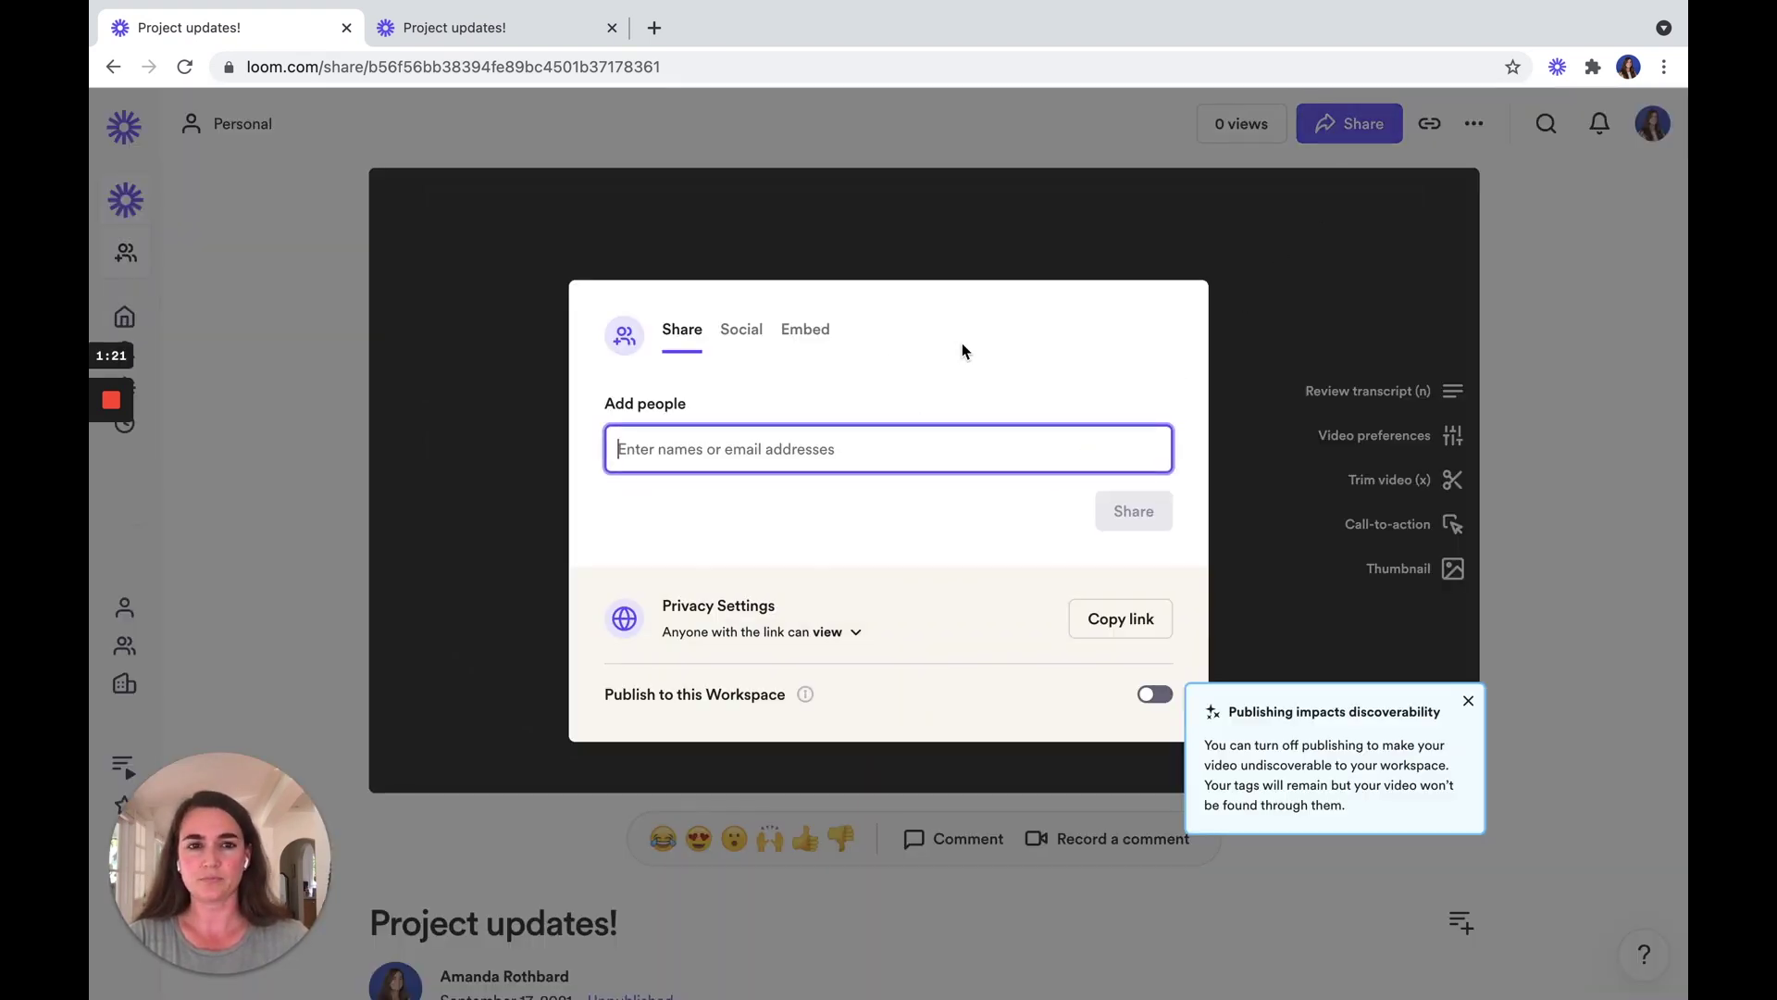
left_click(854, 637)
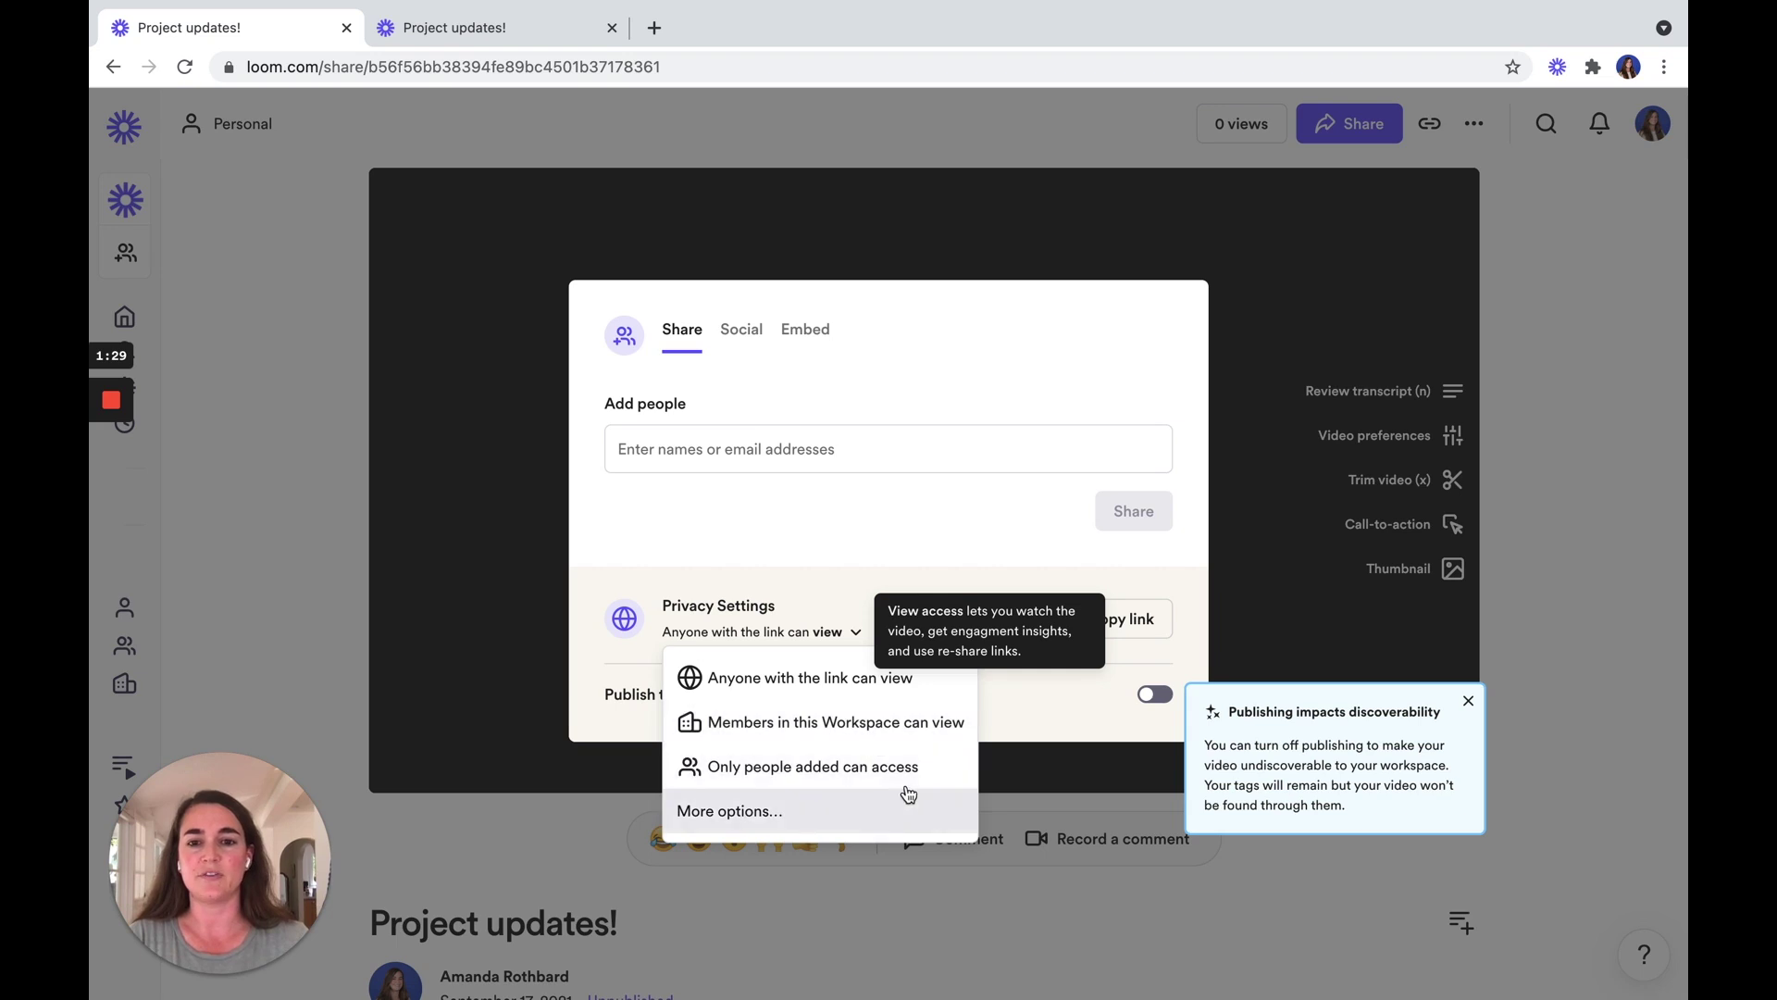
left_click(834, 577)
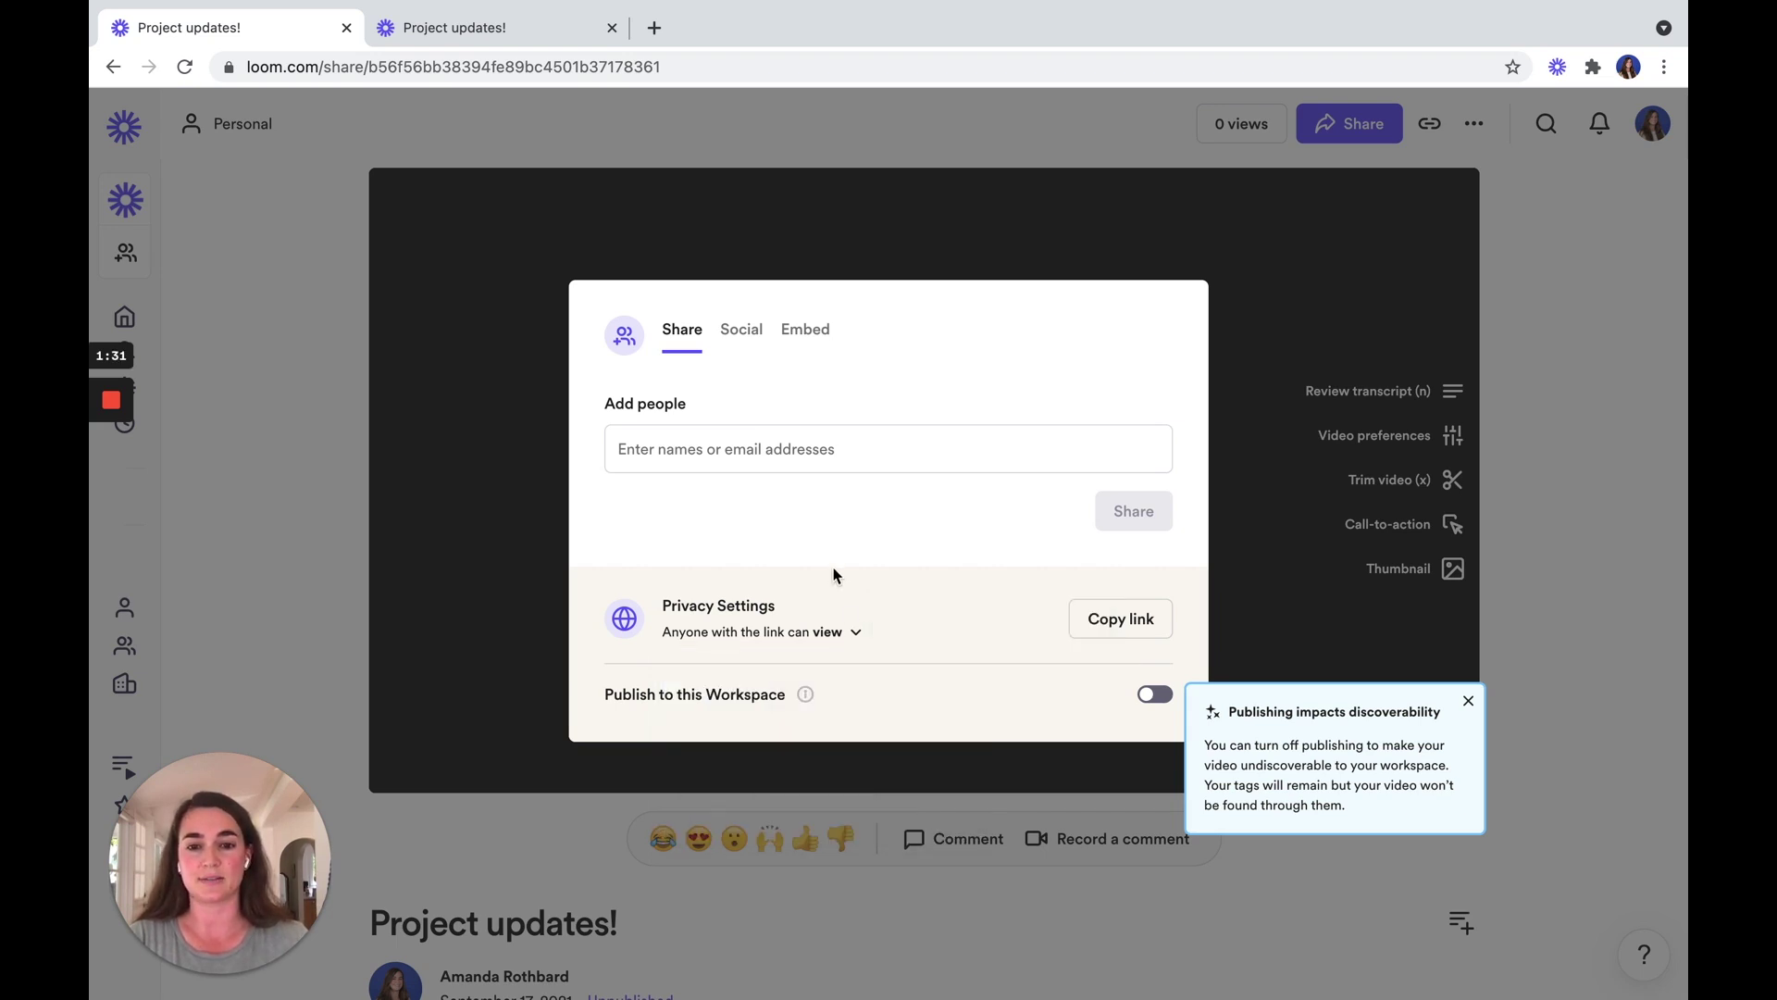
left_click(850, 637)
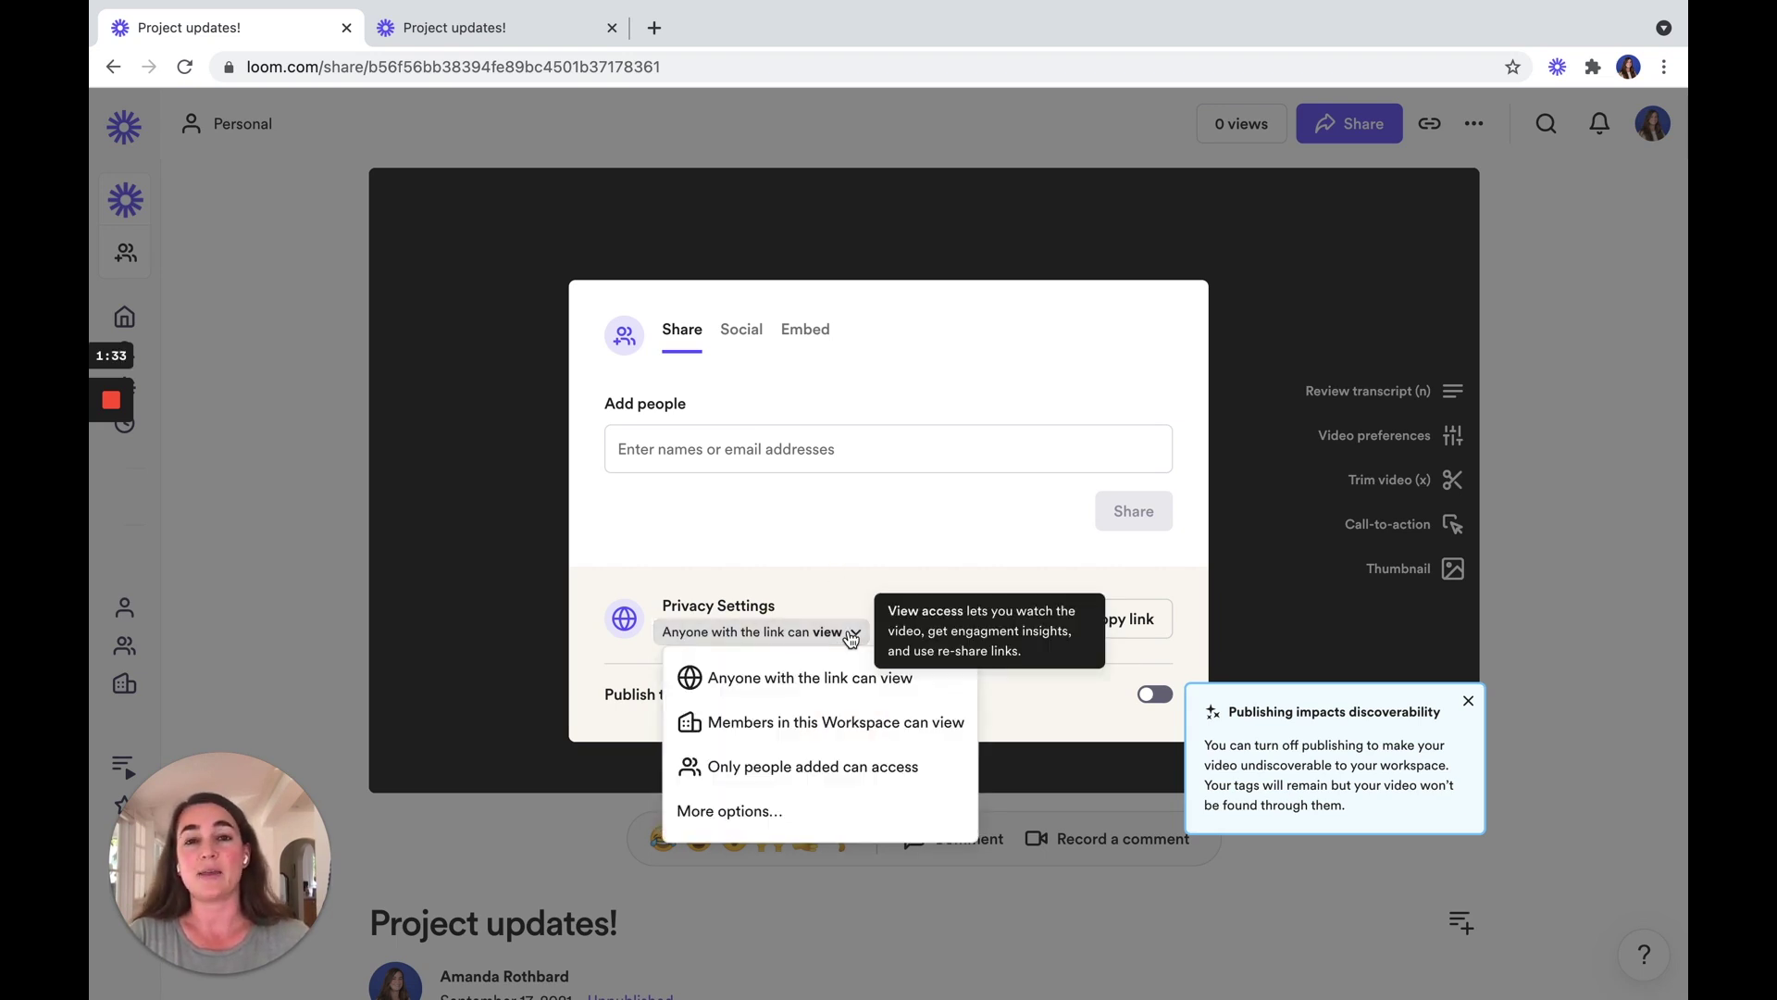
left_click(820, 813)
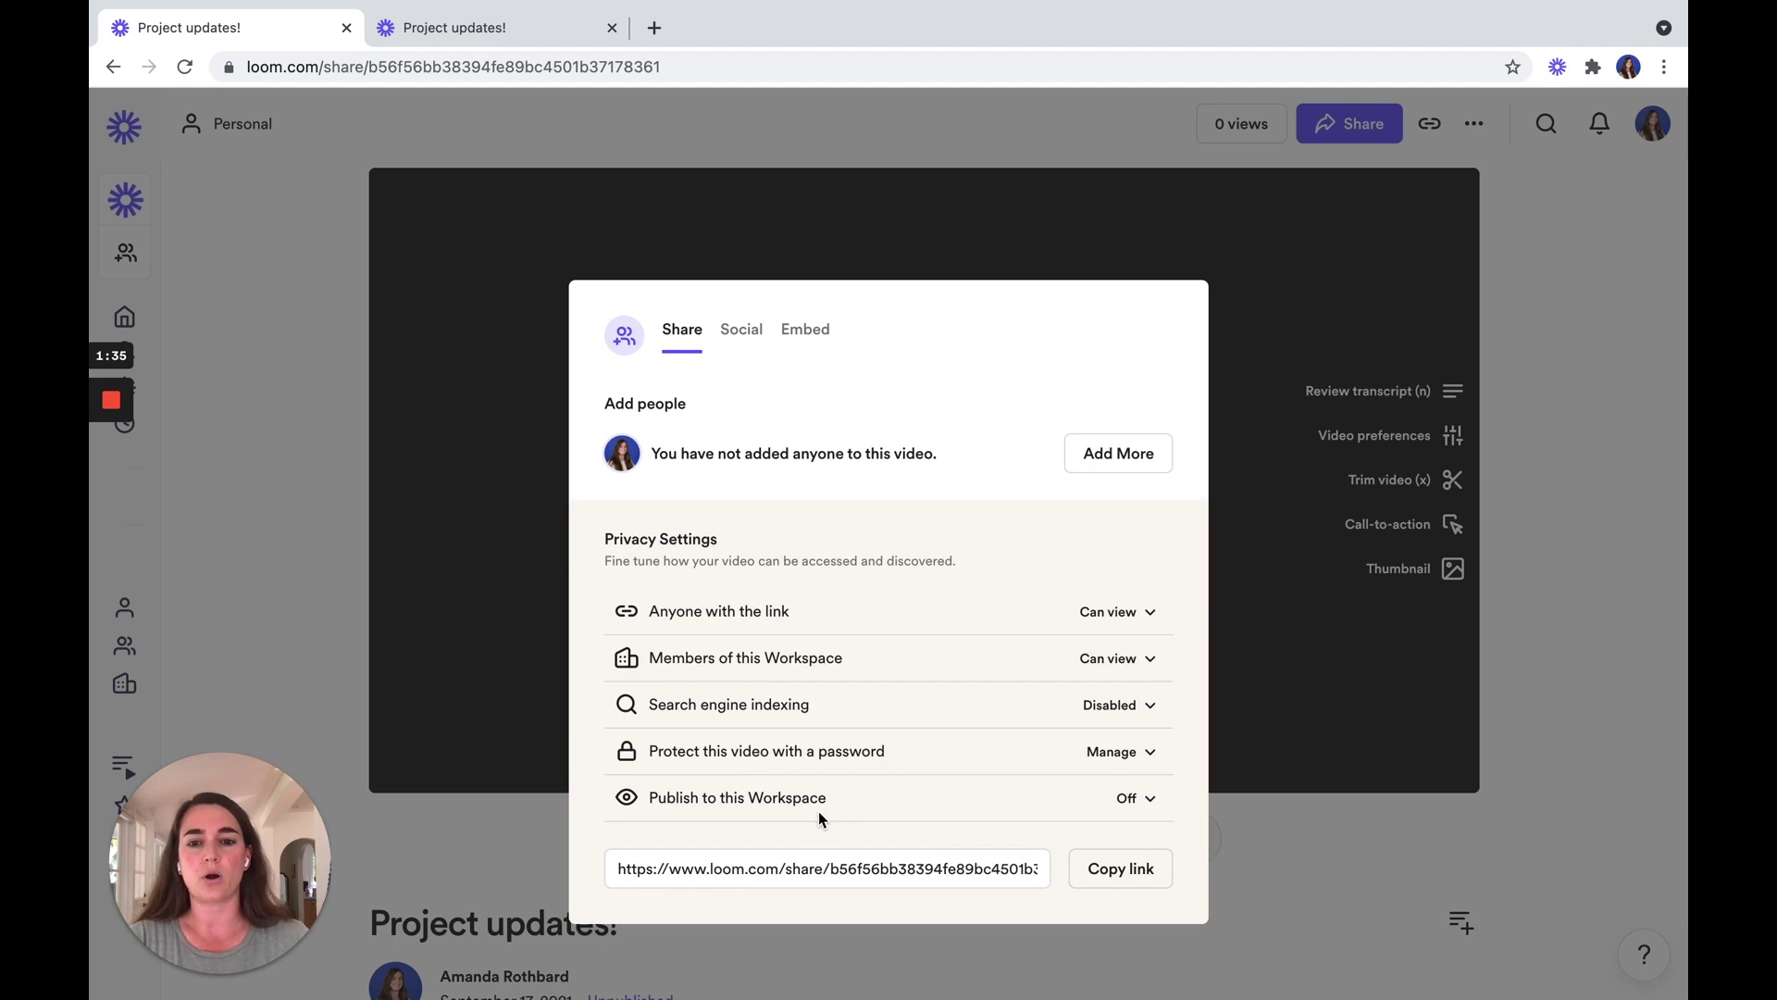
- Bring up the password protection editor, then cancel without setting a password
left_click(1117, 752)
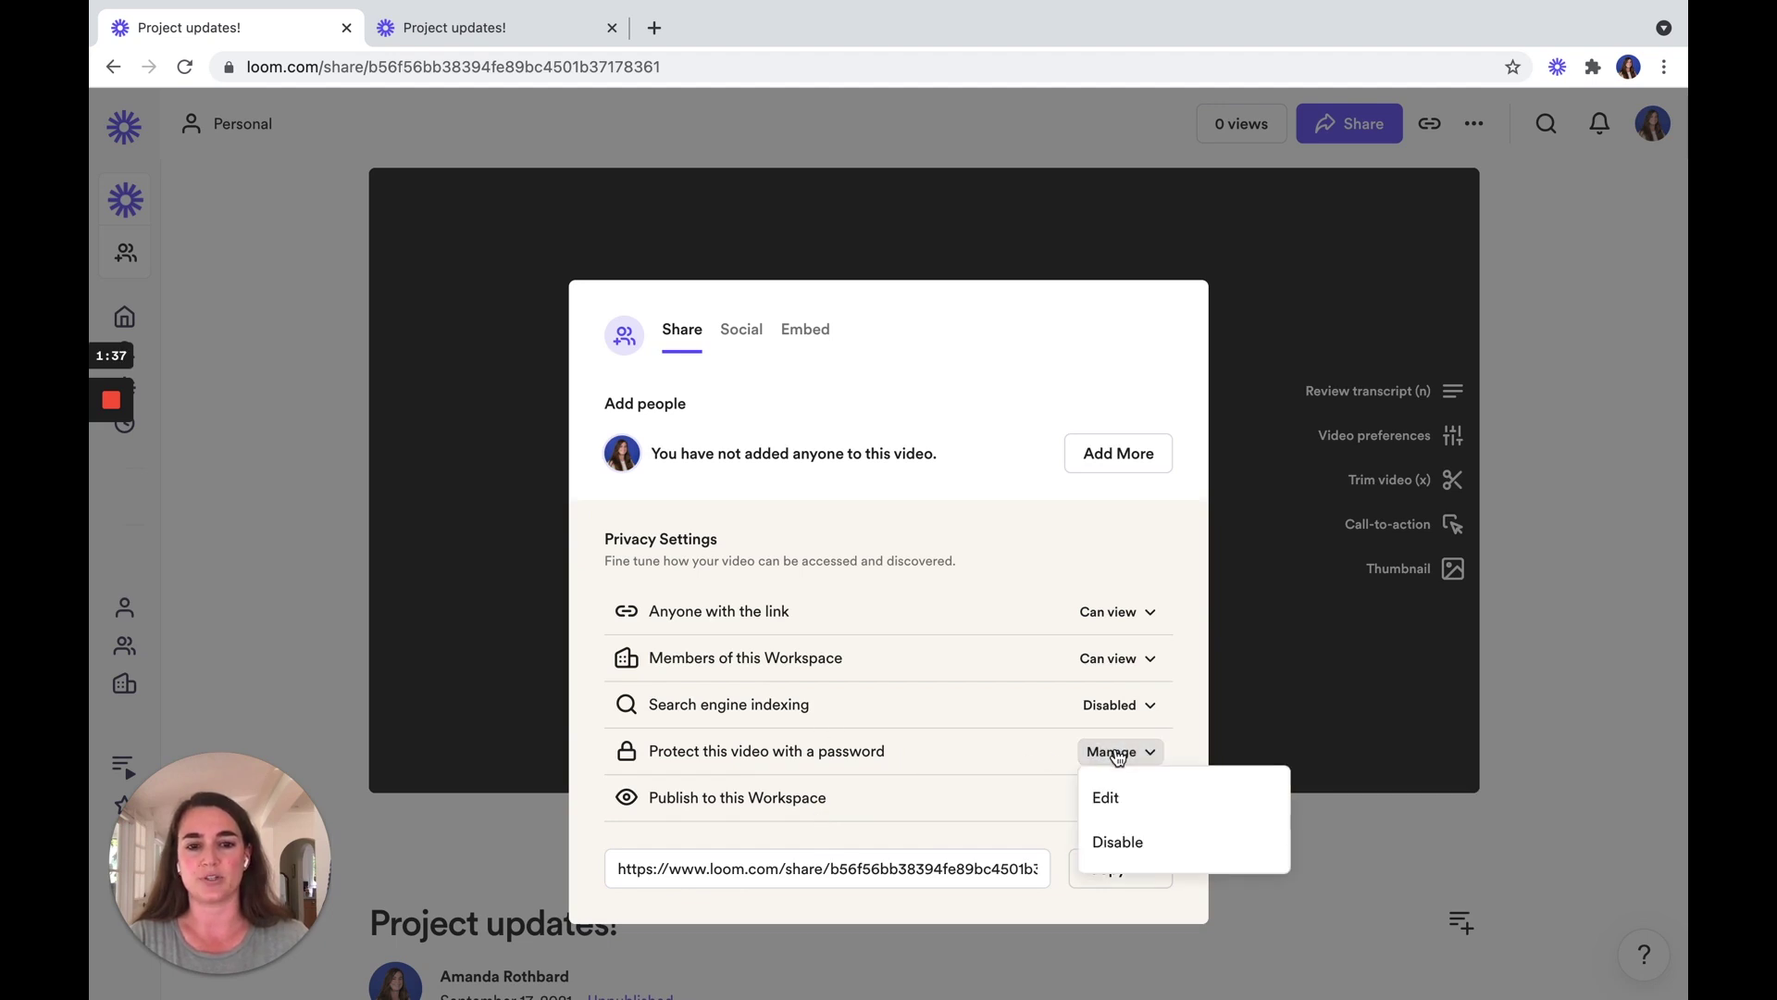
left_click(1141, 800)
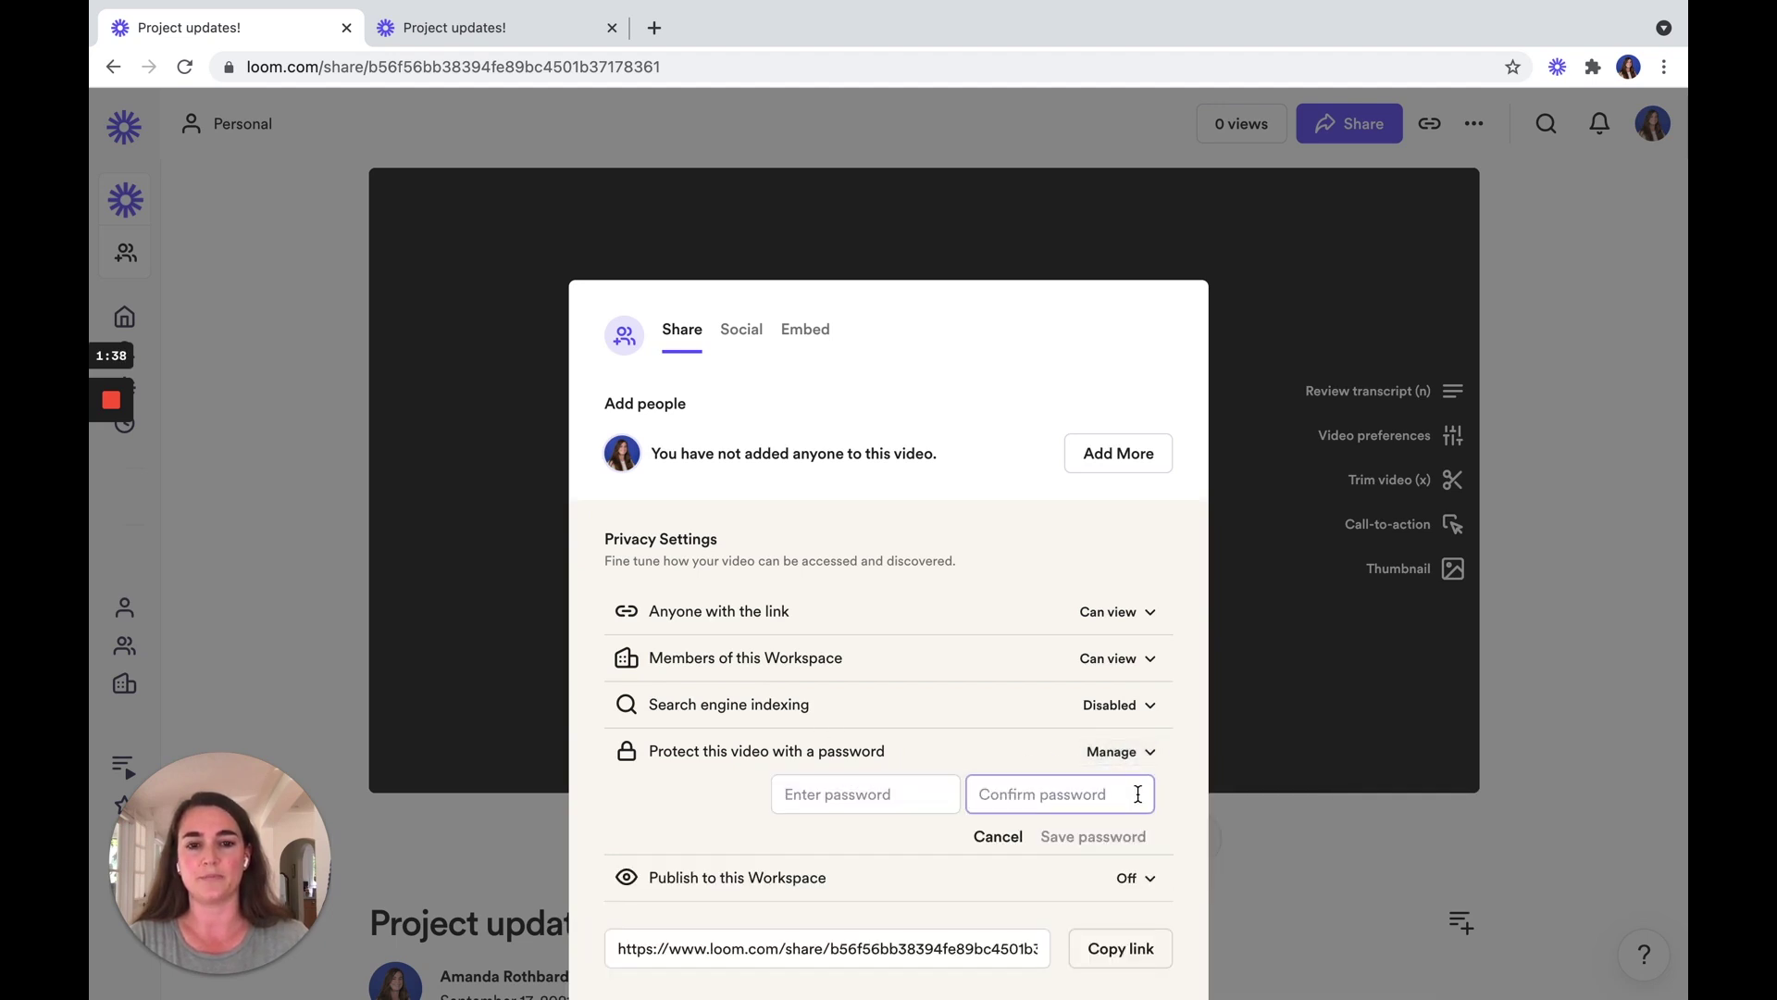
left_click(1000, 841)
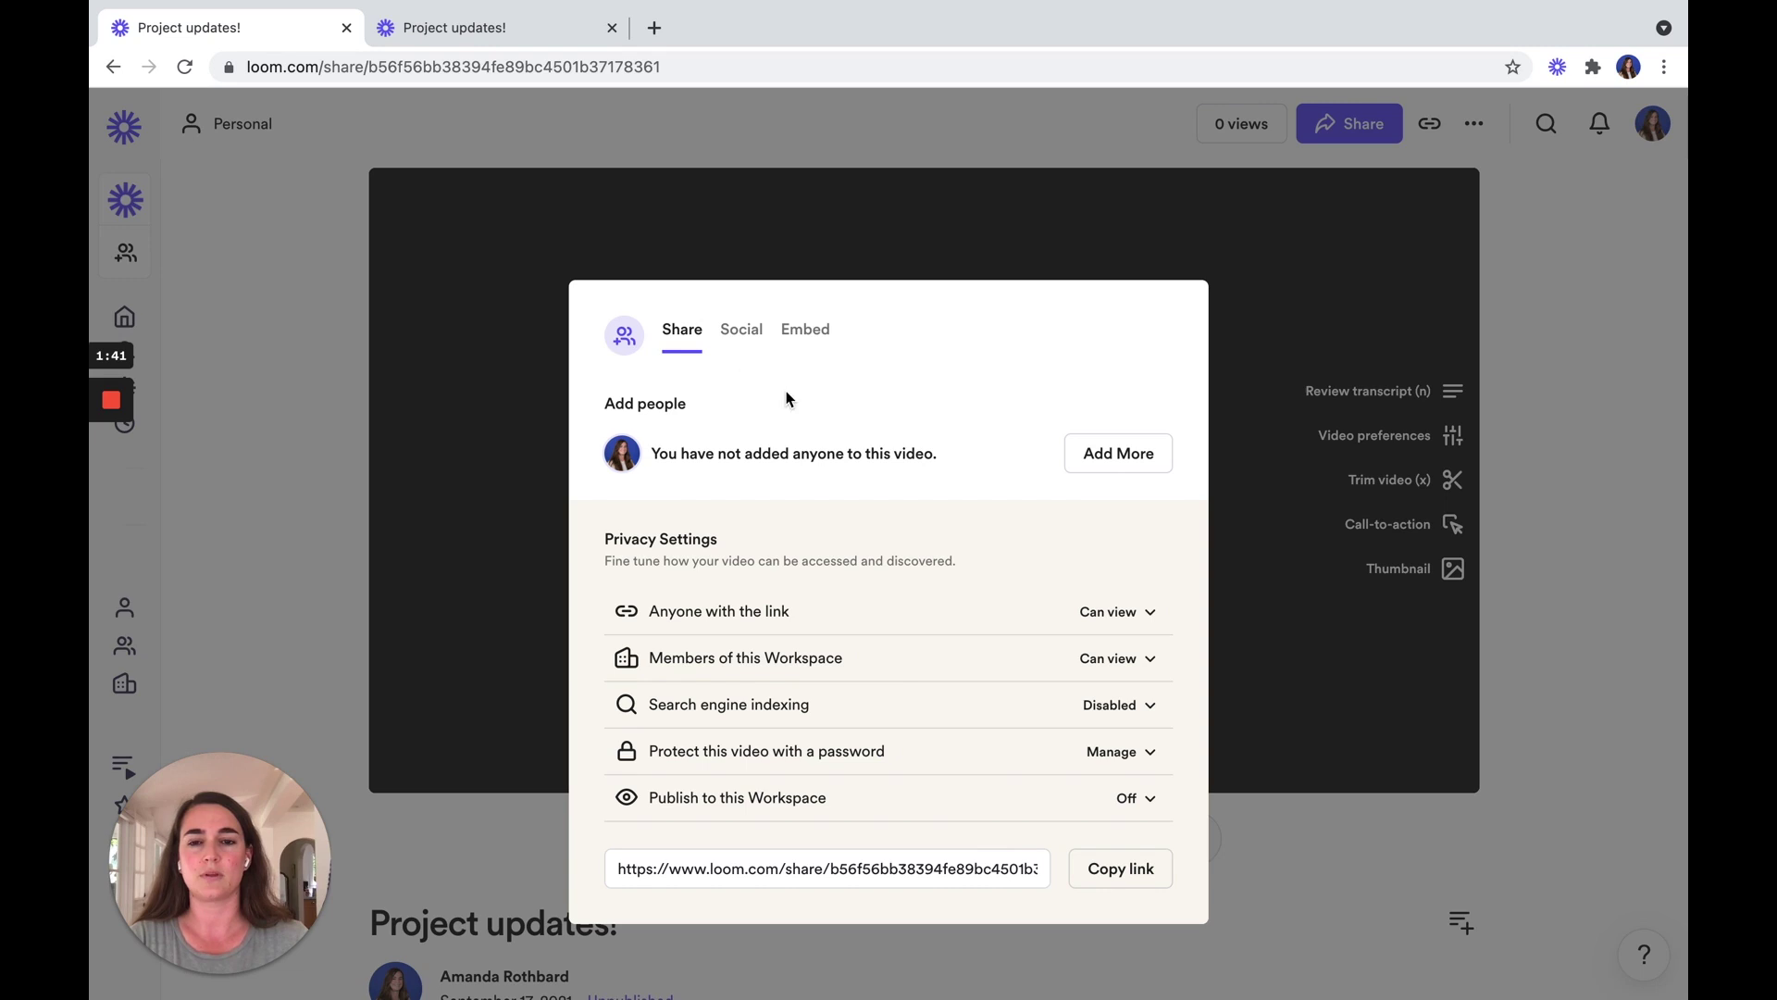
- Switch the Share dialog from the Social options to the Embed options with Responsive size
left_click(745, 339)
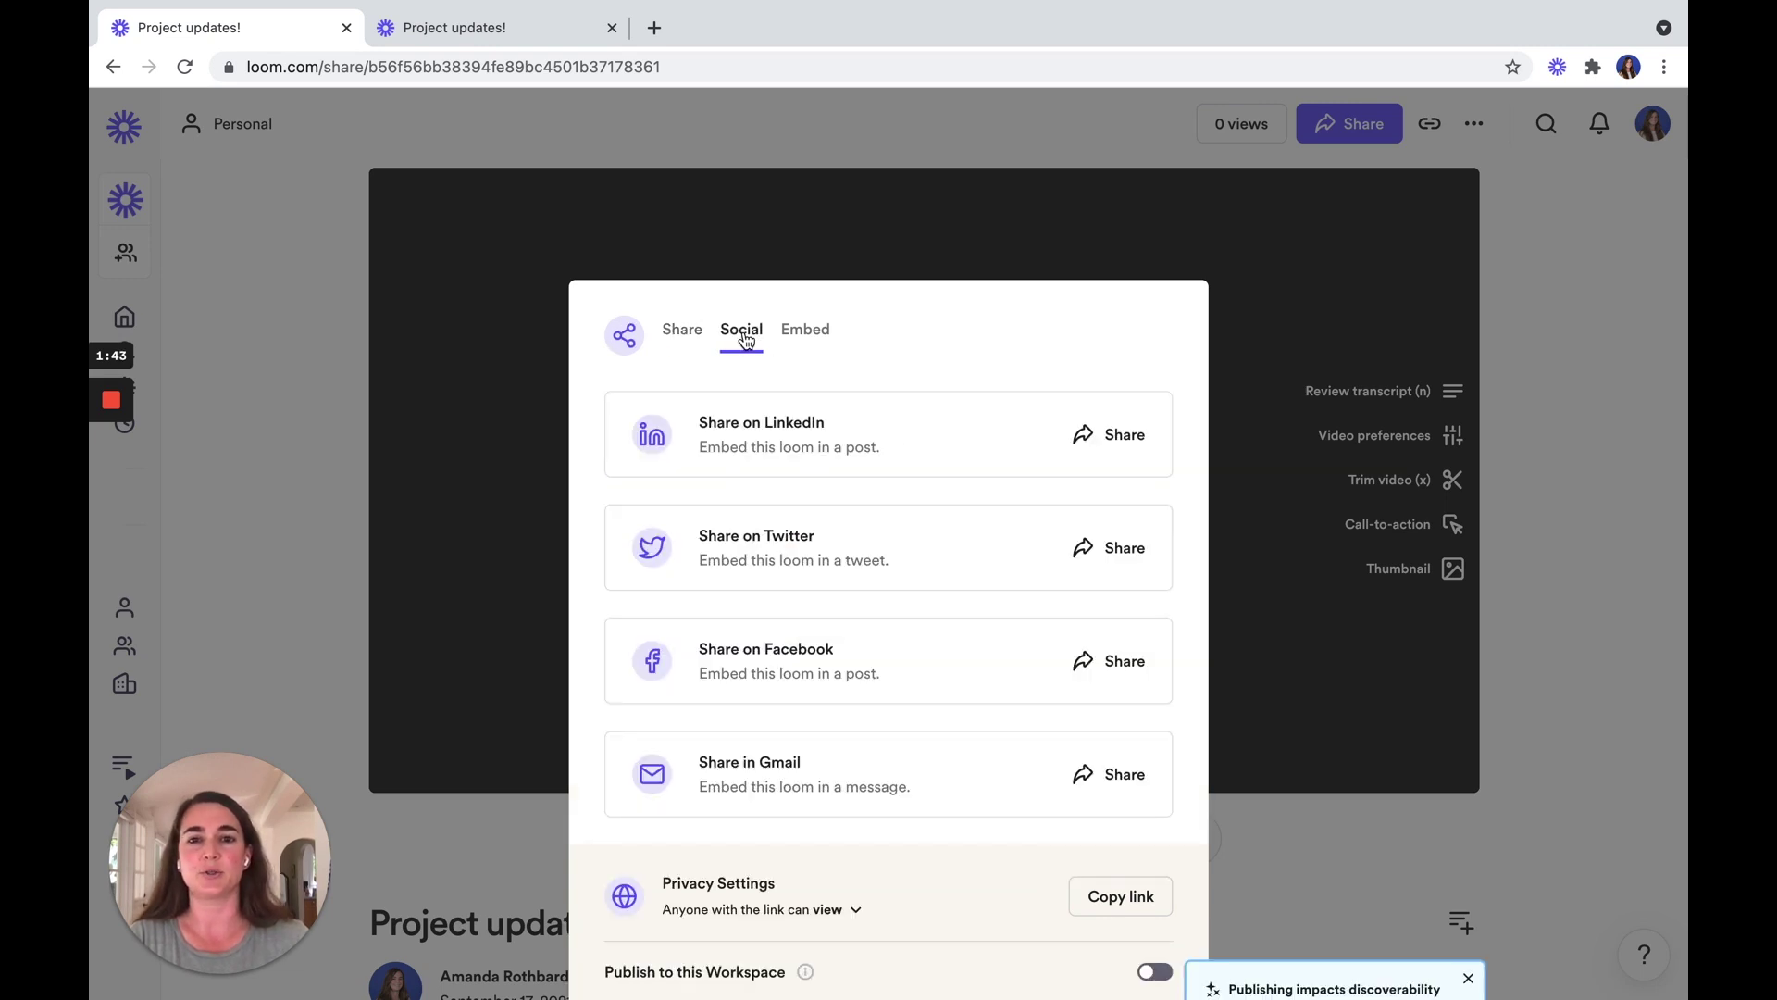
left_click(821, 338)
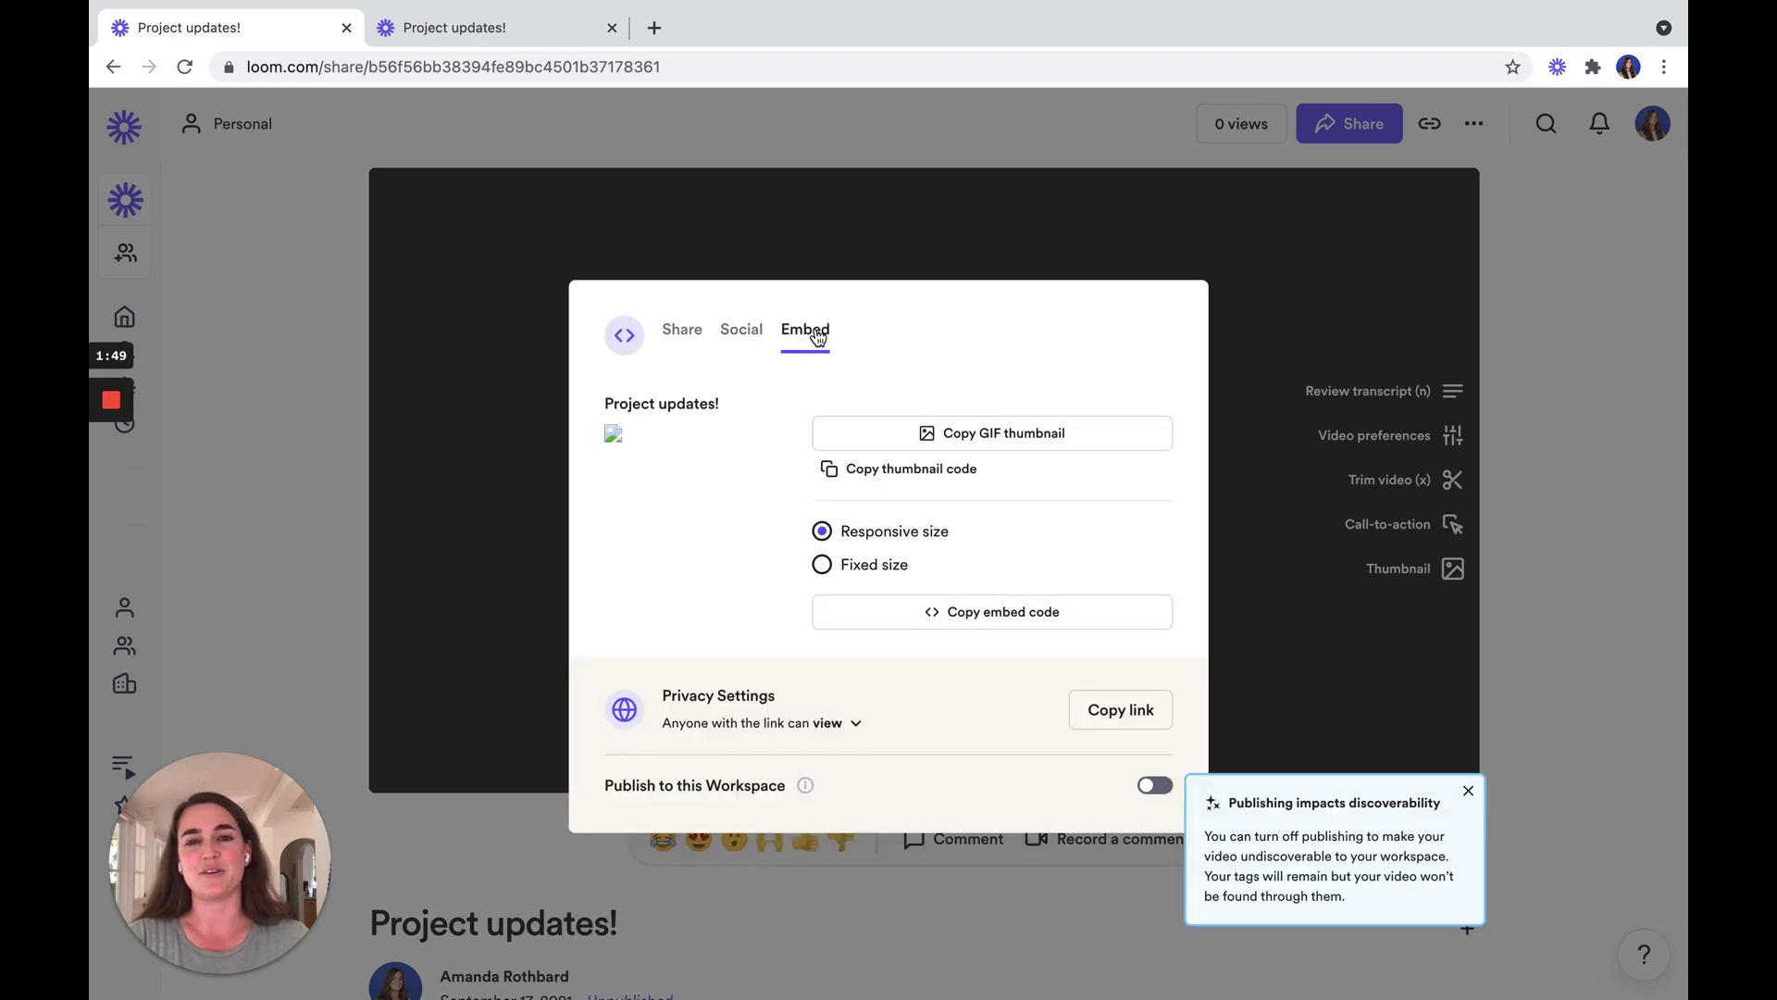